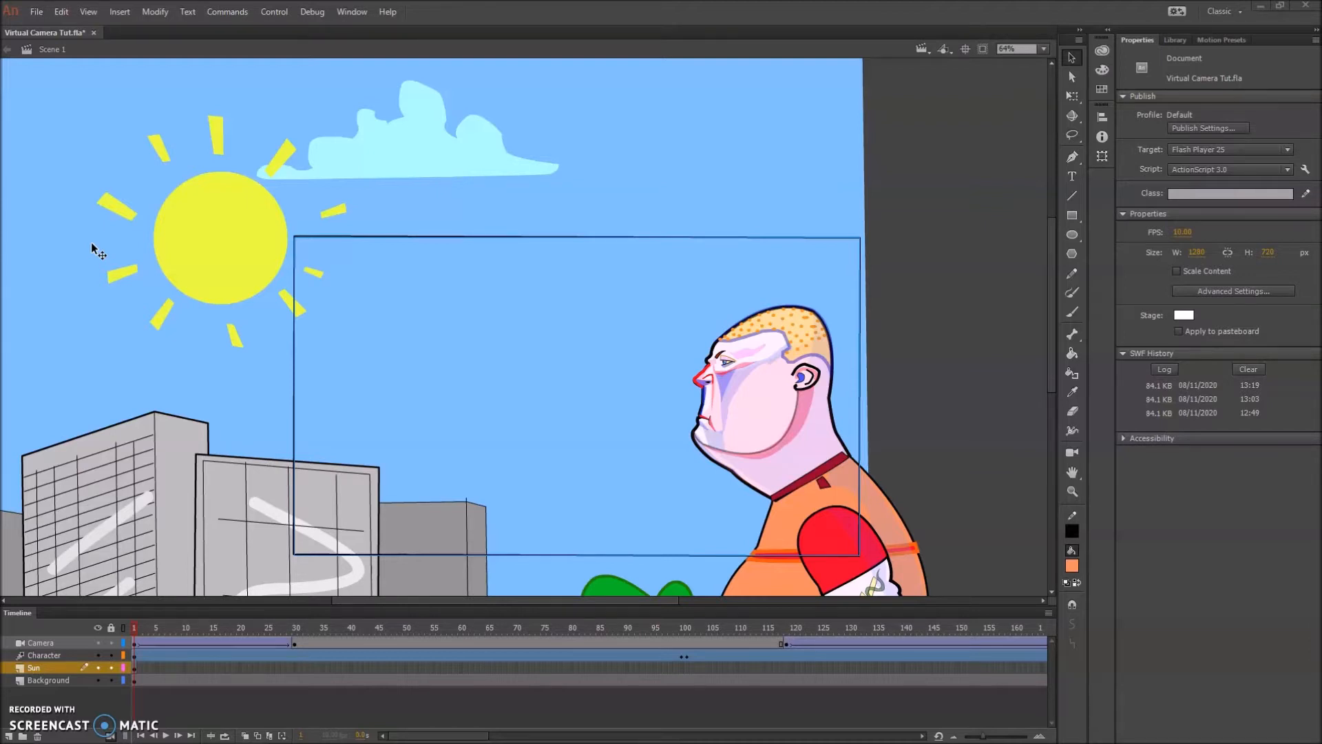
scroll(498, 299, down, 3)
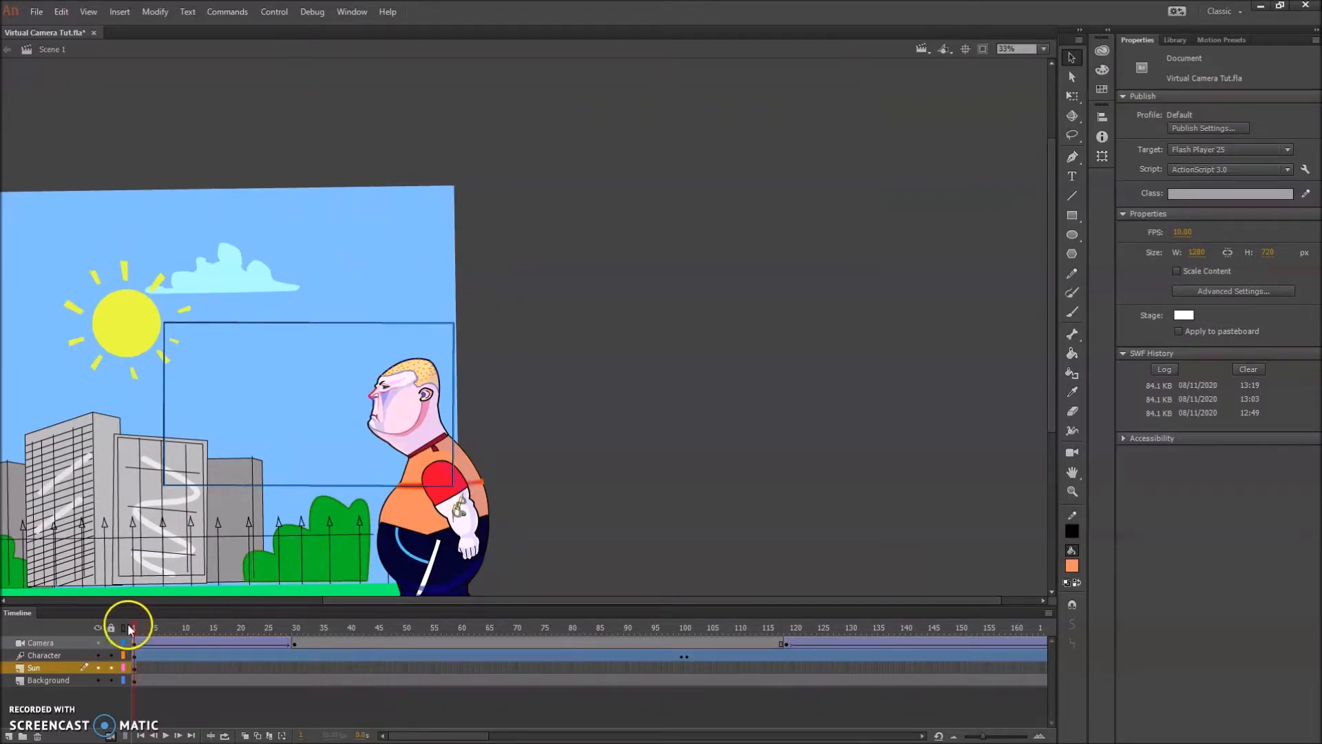
mouse_move(135, 630)
mouse_down()
mouse_move(267, 638)
mouse_move(288, 622)
mouse_move(220, 616)
mouse_move(471, 634)
mouse_move(135, 628)
mouse_up()
click(267, 633)
drag(131, 311, 149, 319)
click(357, 700)
click(133, 667)
Extend the Sun layer to frame 200 to match the other layers, and return the playhead to frame 1
click(457, 735)
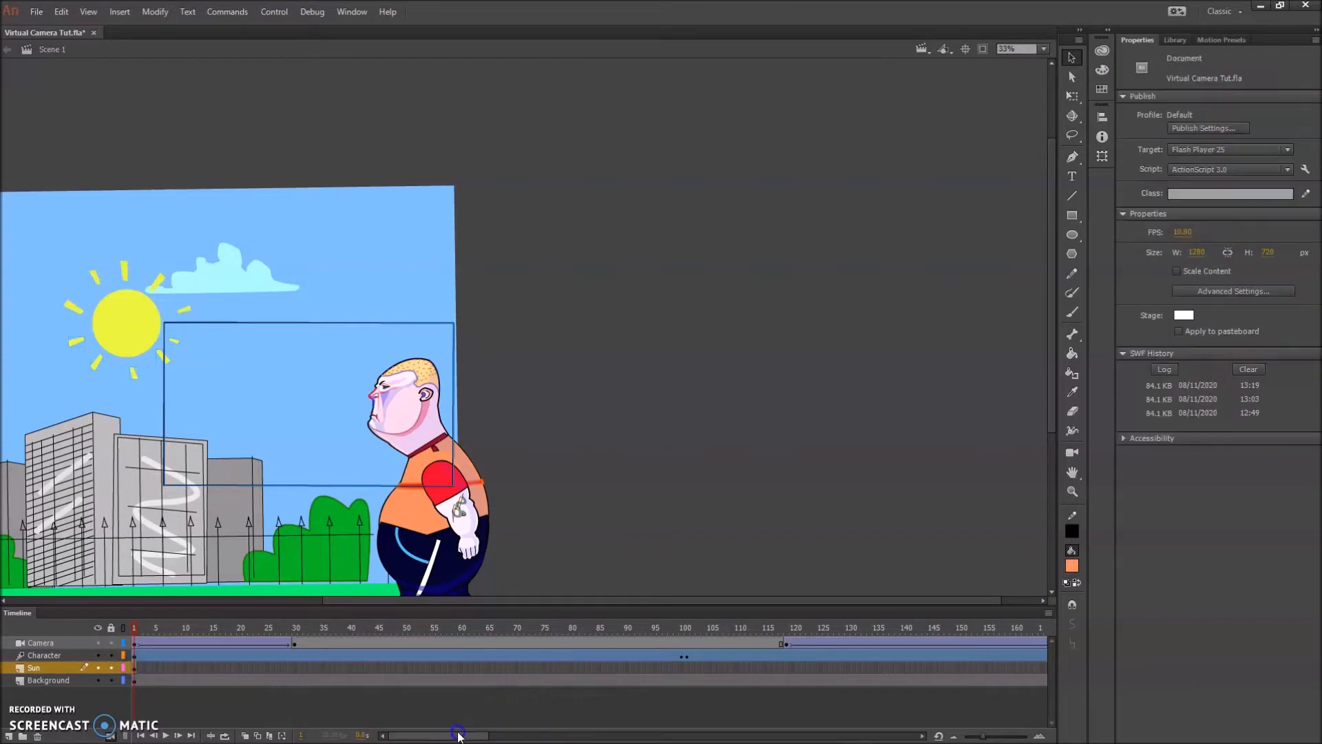
drag(473, 738, 526, 738)
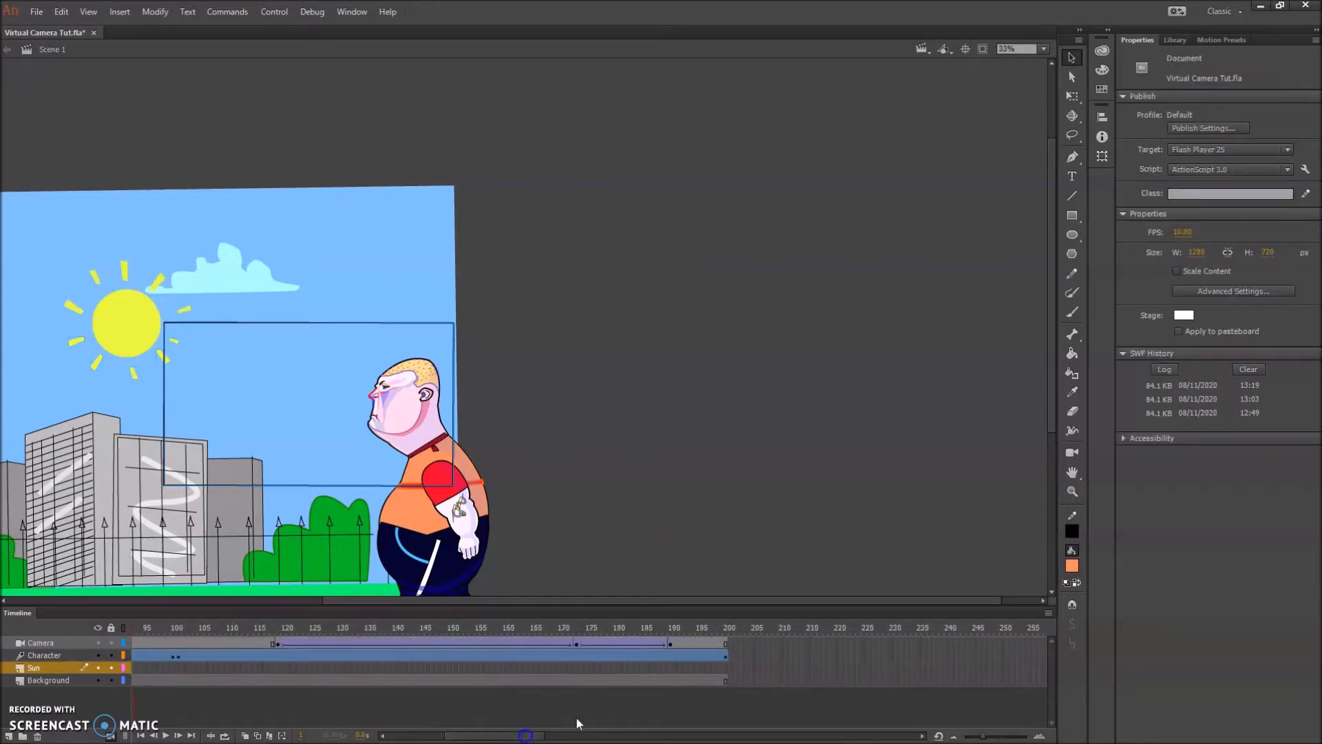
click(728, 668)
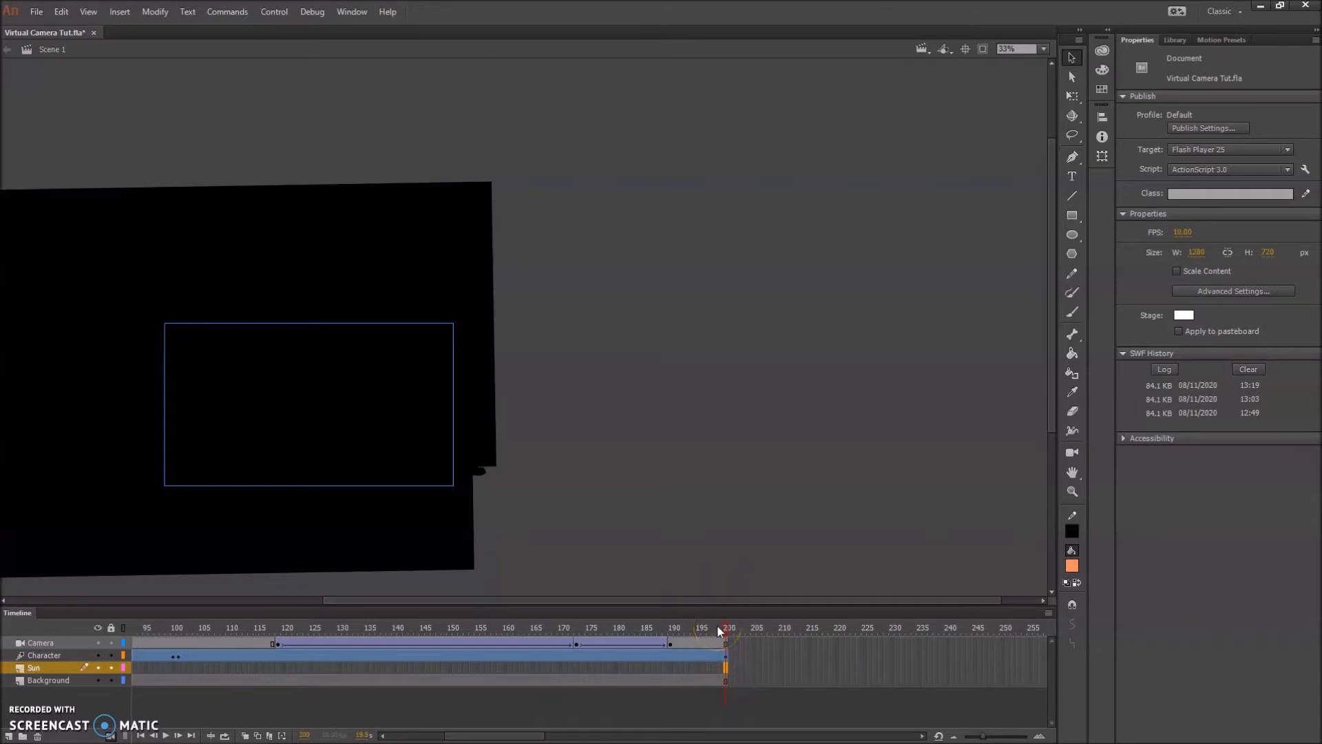
key(F6)
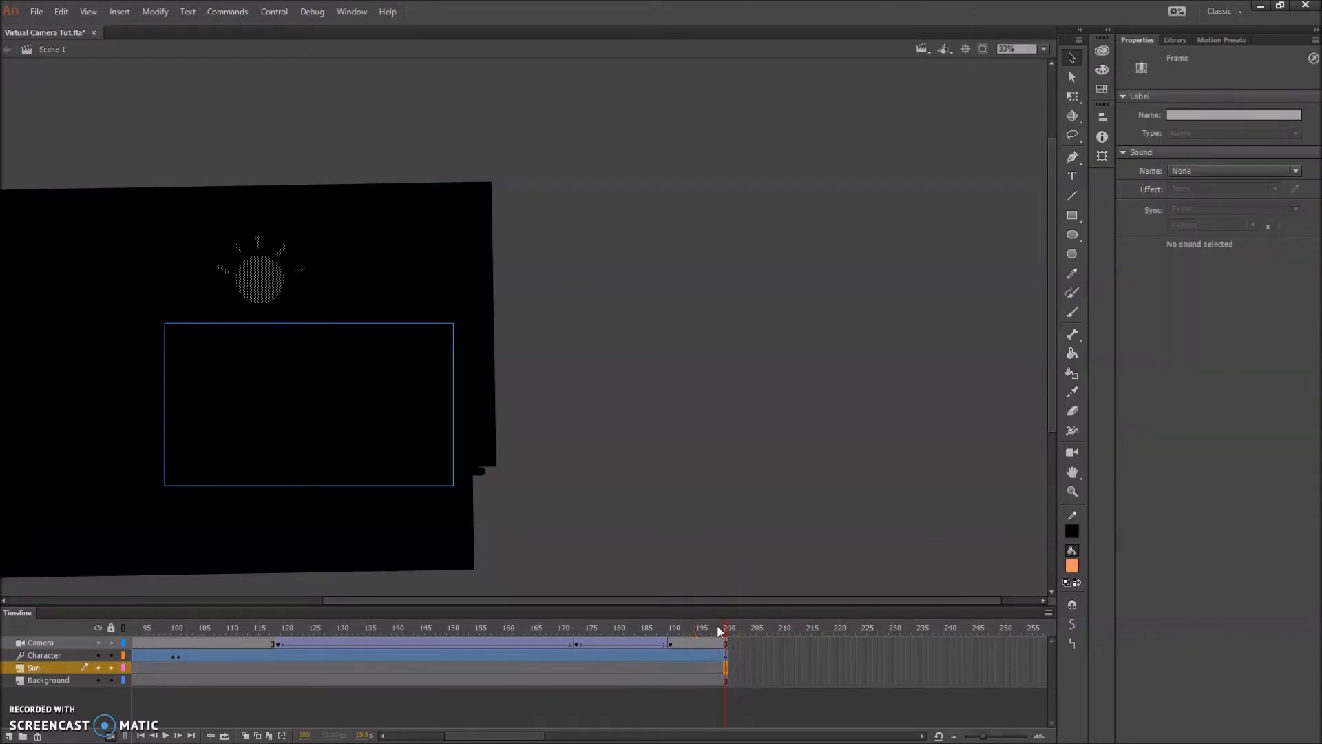
drag(727, 621, 30, 610)
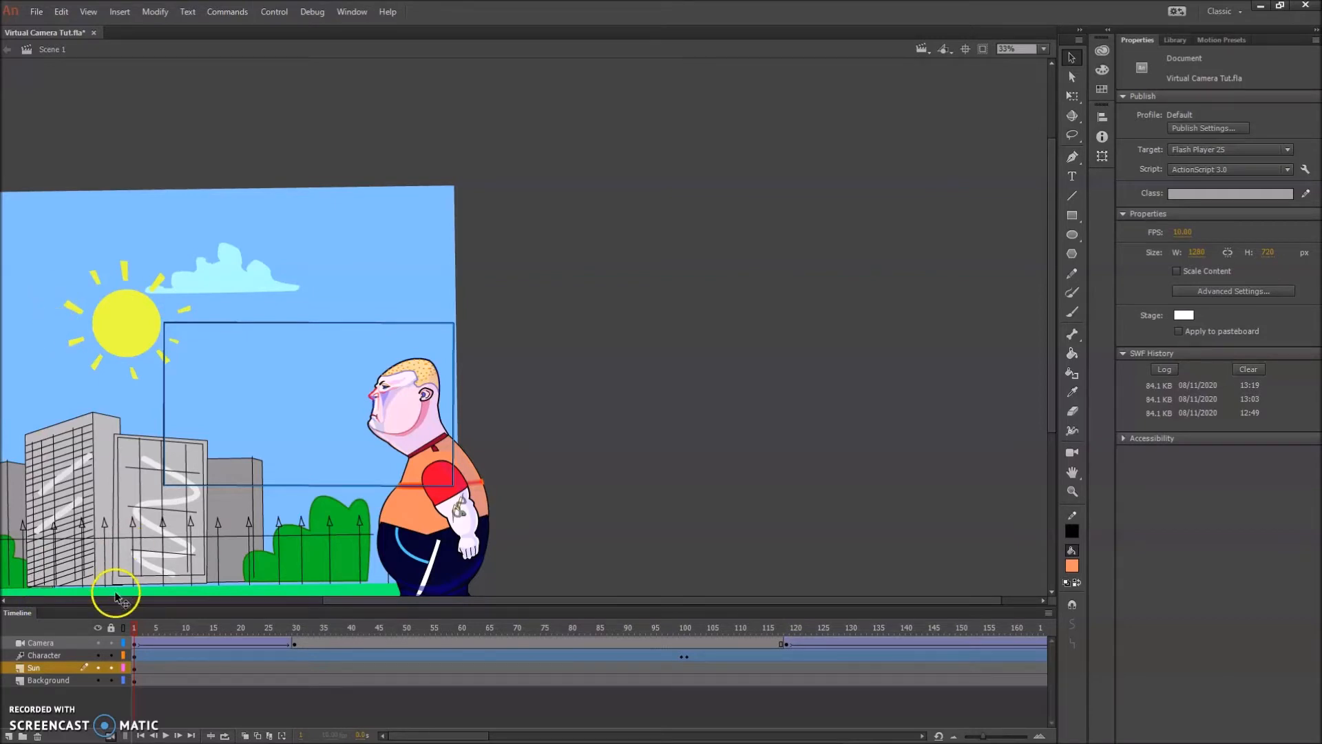
Convert all the sun artwork on the Sun layer into a movie clip symbol named Sun1
click(51, 668)
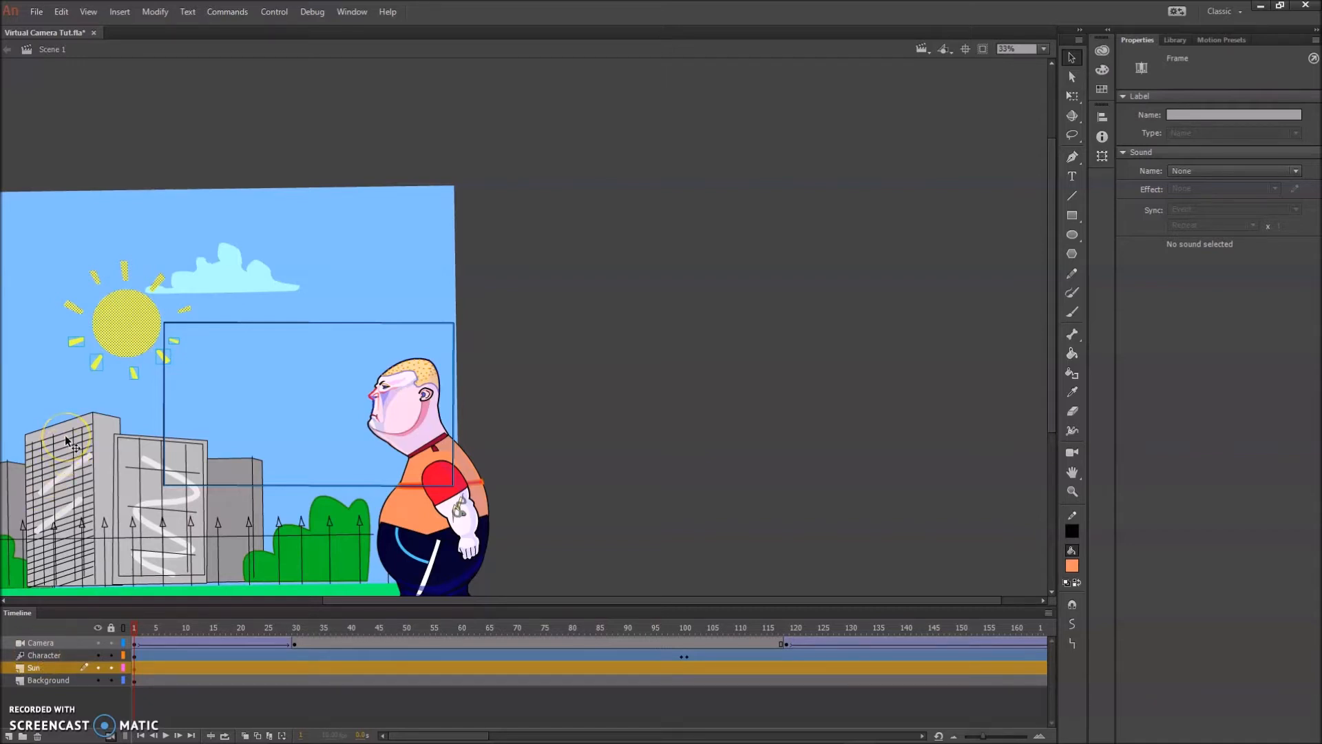
click(155, 11)
click(180, 47)
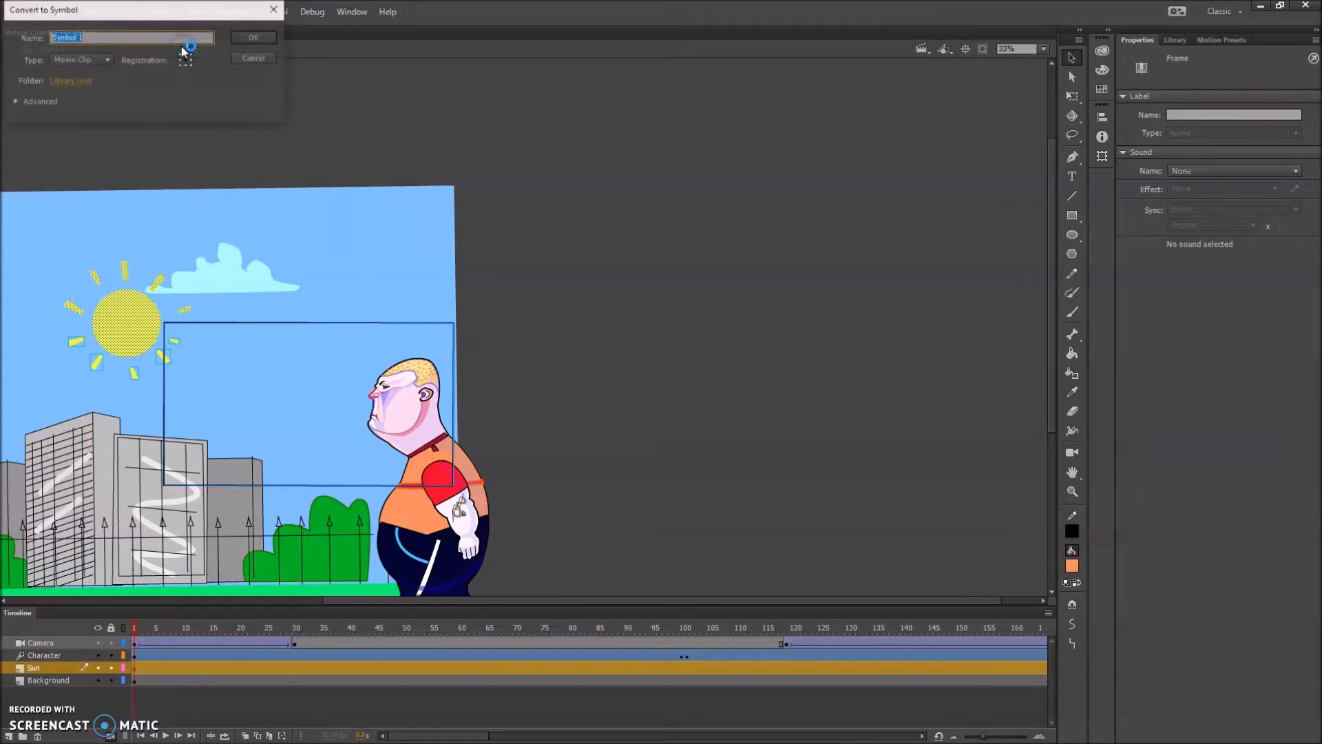
drag(133, 10, 670, 141)
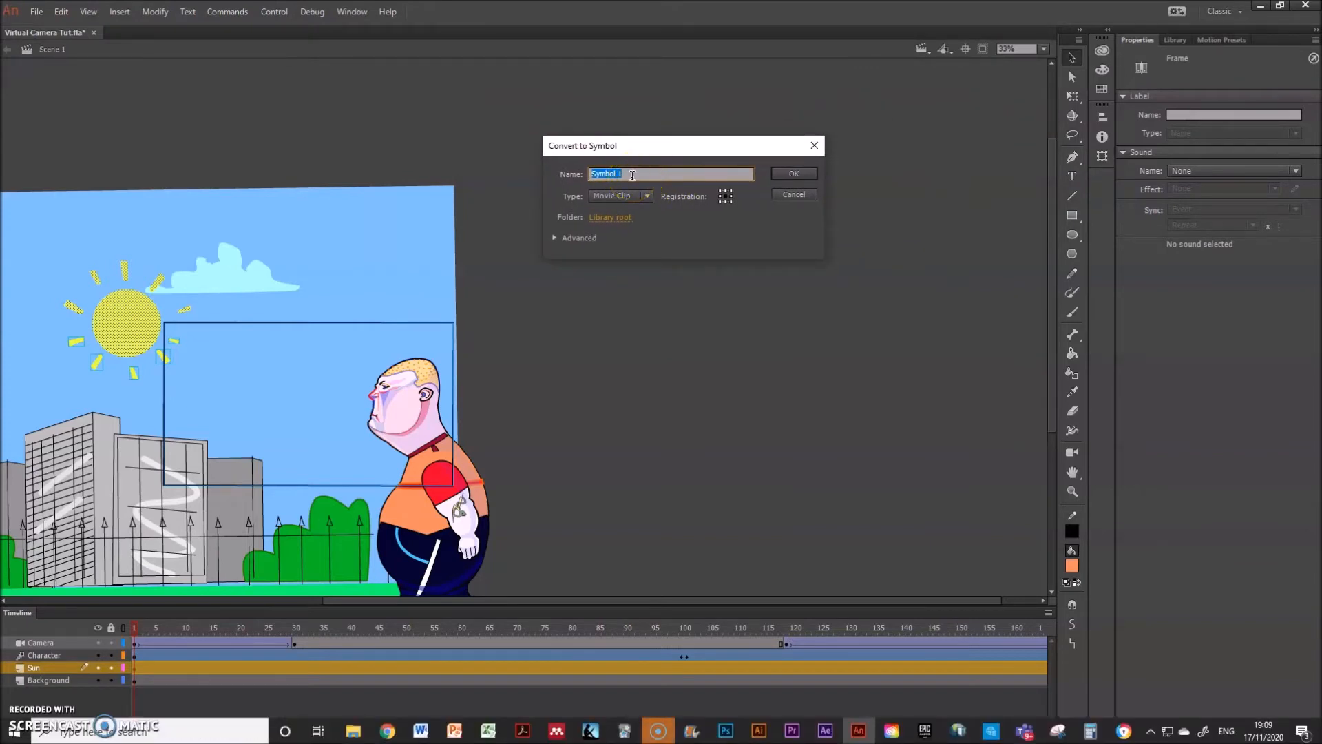
text(Sun1)
click(792, 173)
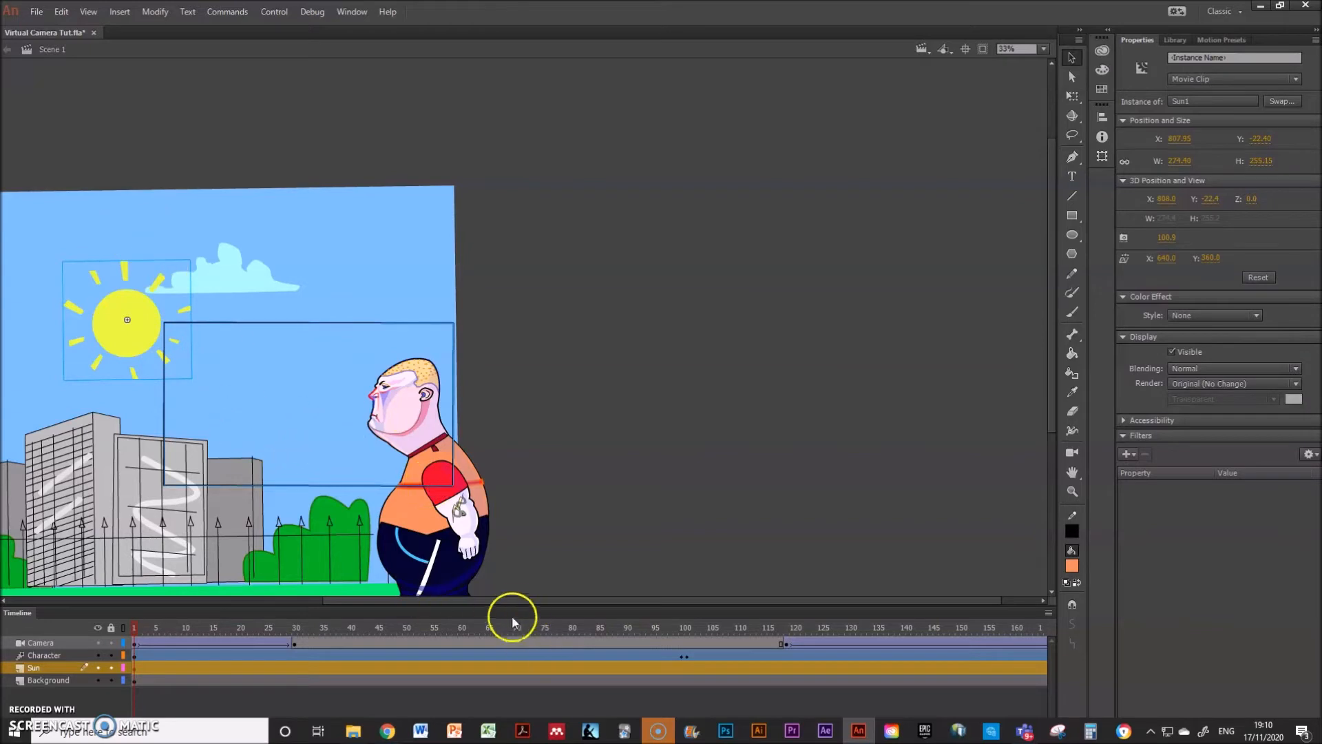
Open the Sun1 movie clip on the stage for editing in place
drag(519, 601, 433, 601)
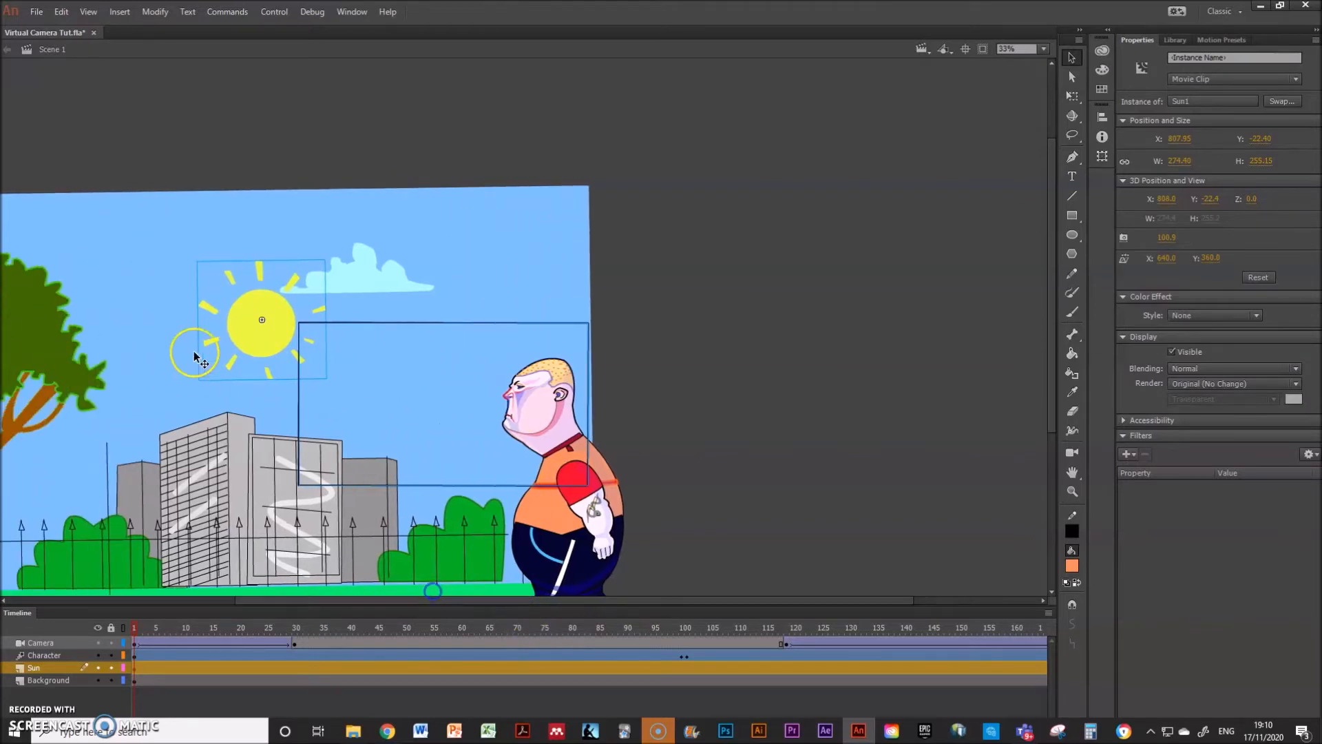
drag(405, 333, 503, 287)
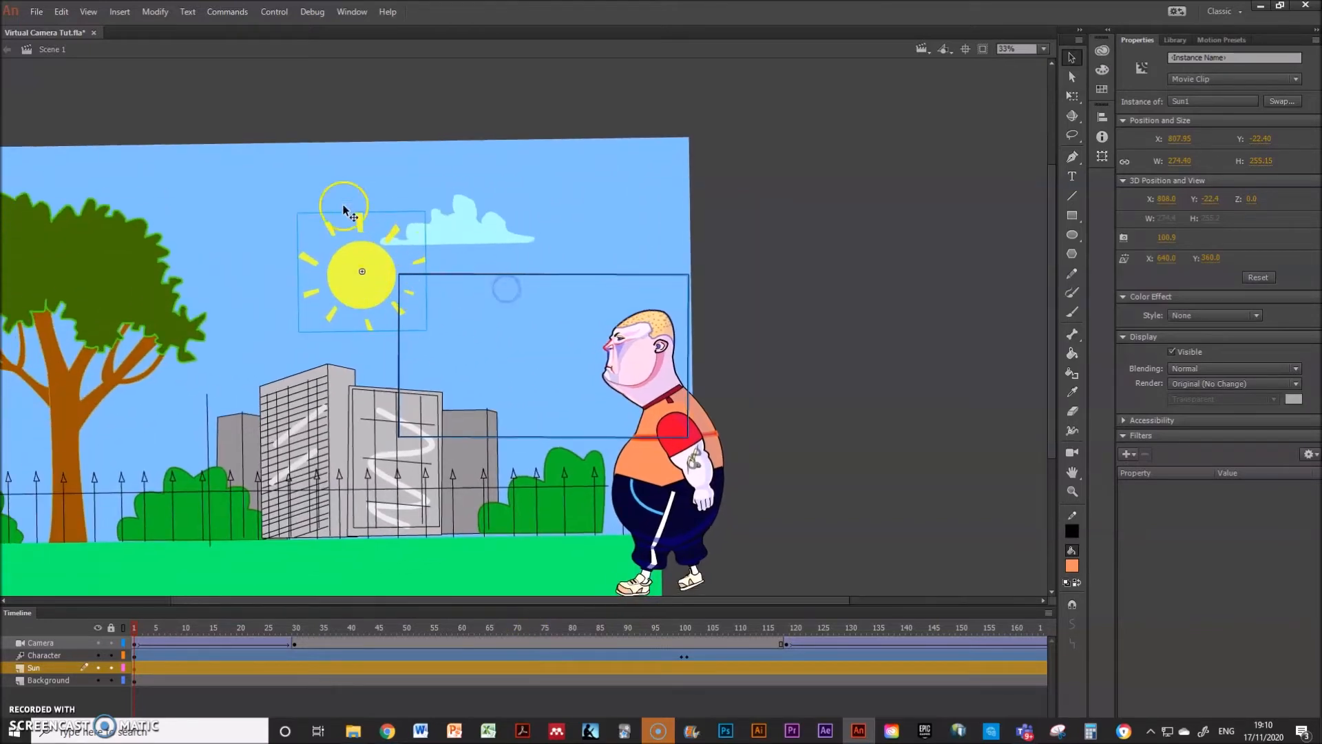
drag(379, 278, 382, 275)
double_click(376, 272)
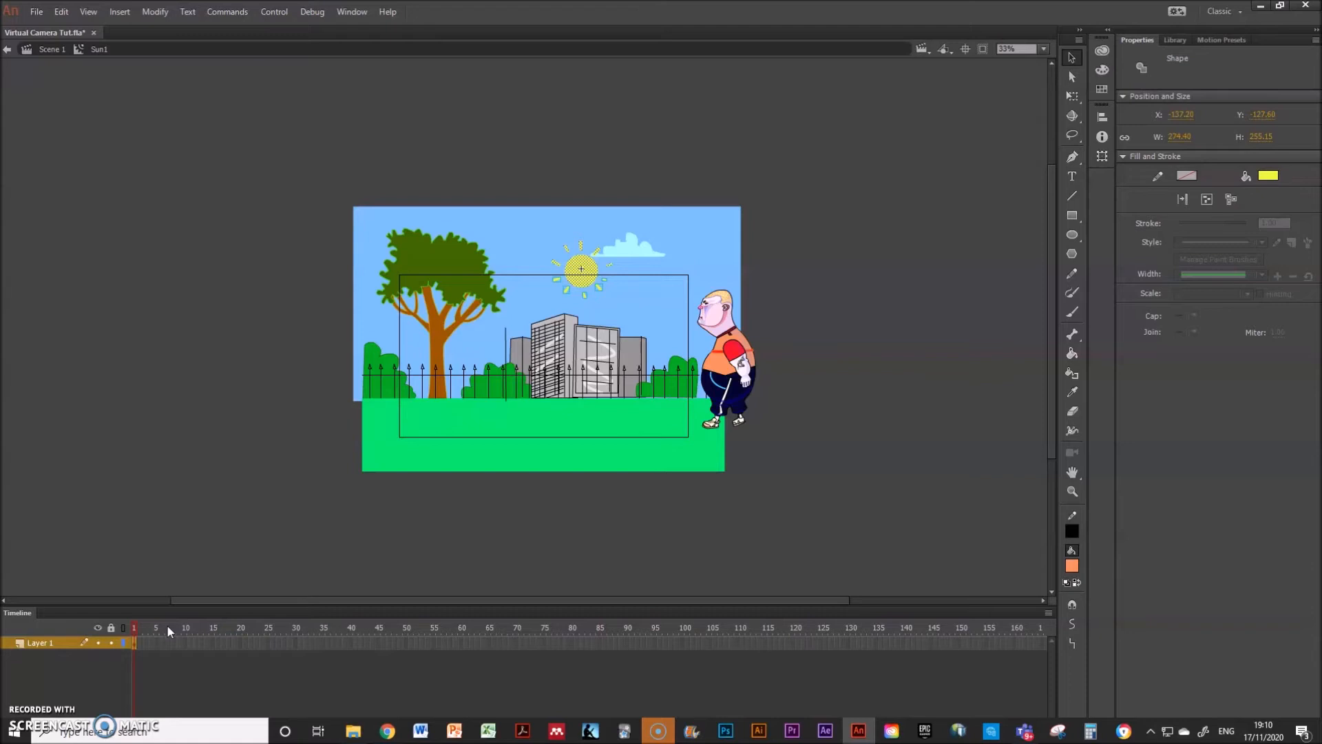
Convert the sun artwork inside Sun1 into a nested movie clip symbol named "sun animation"
click(133, 643)
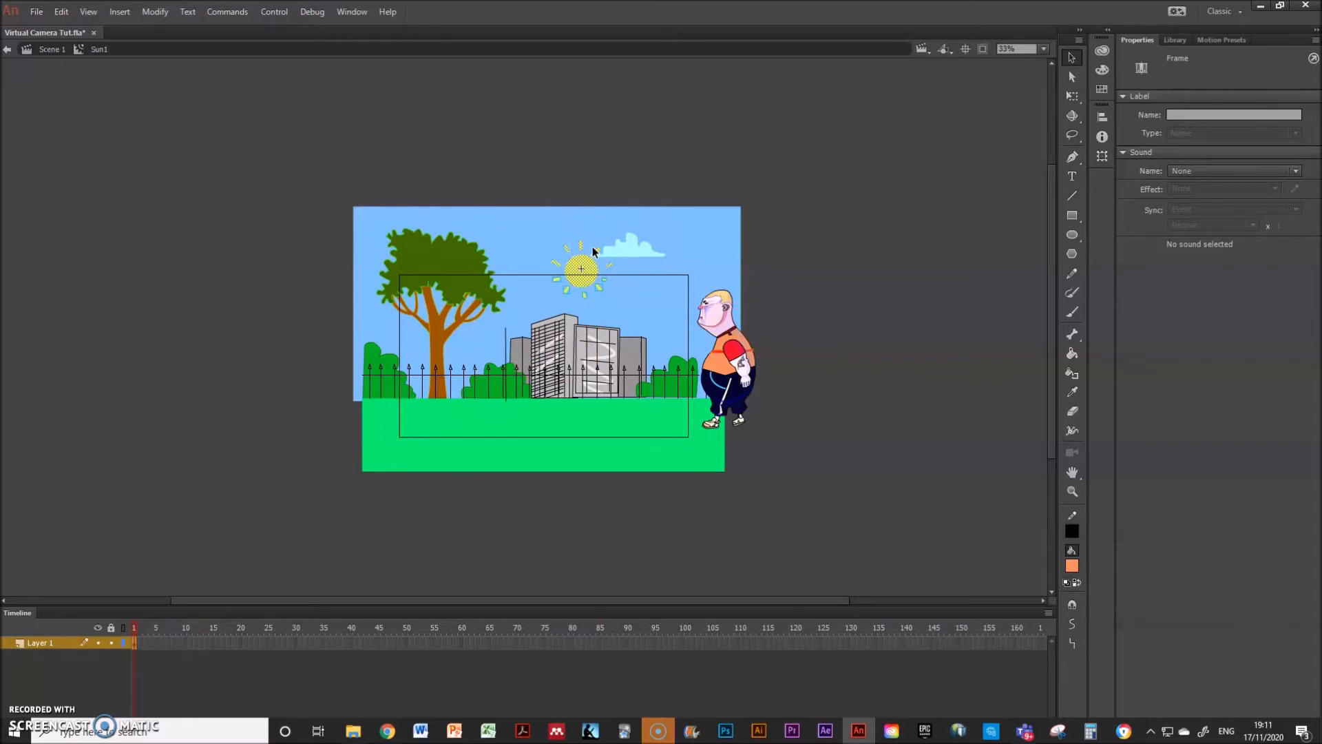
click(155, 12)
click(175, 48)
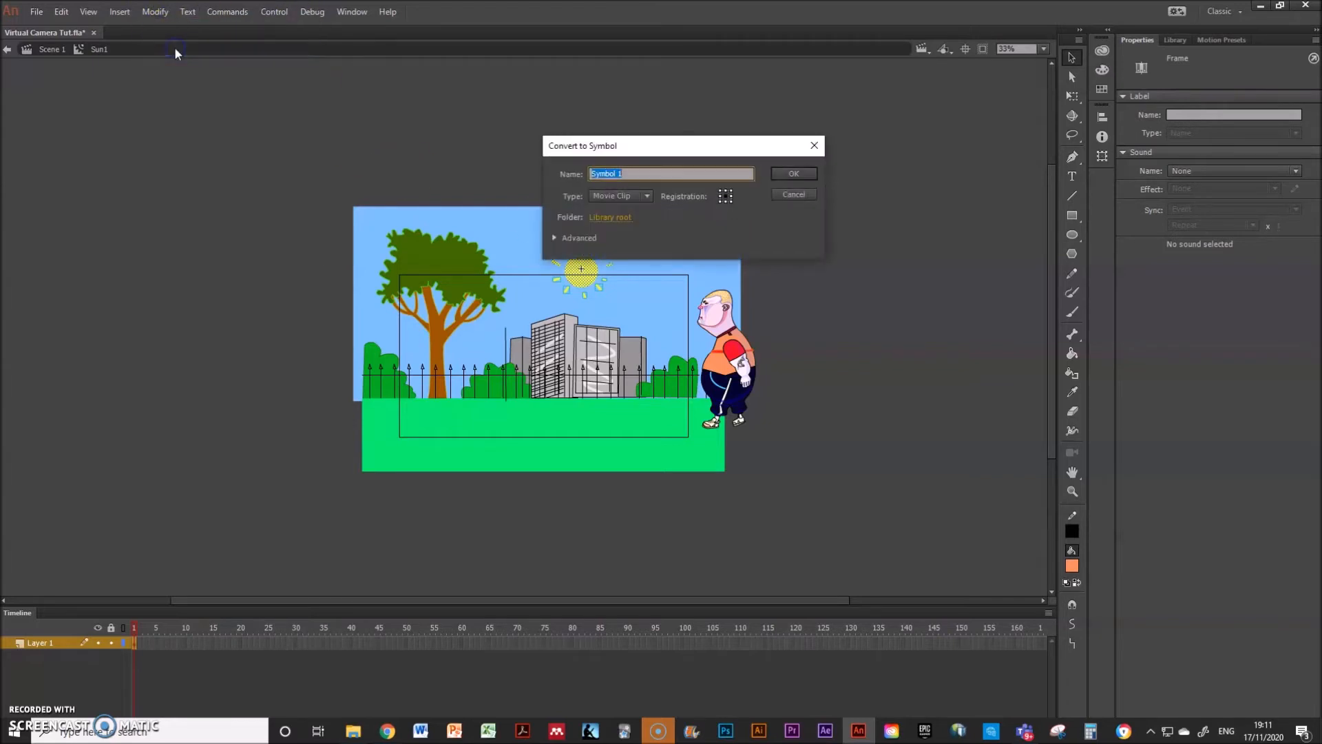
text(sun animation)
click(782, 175)
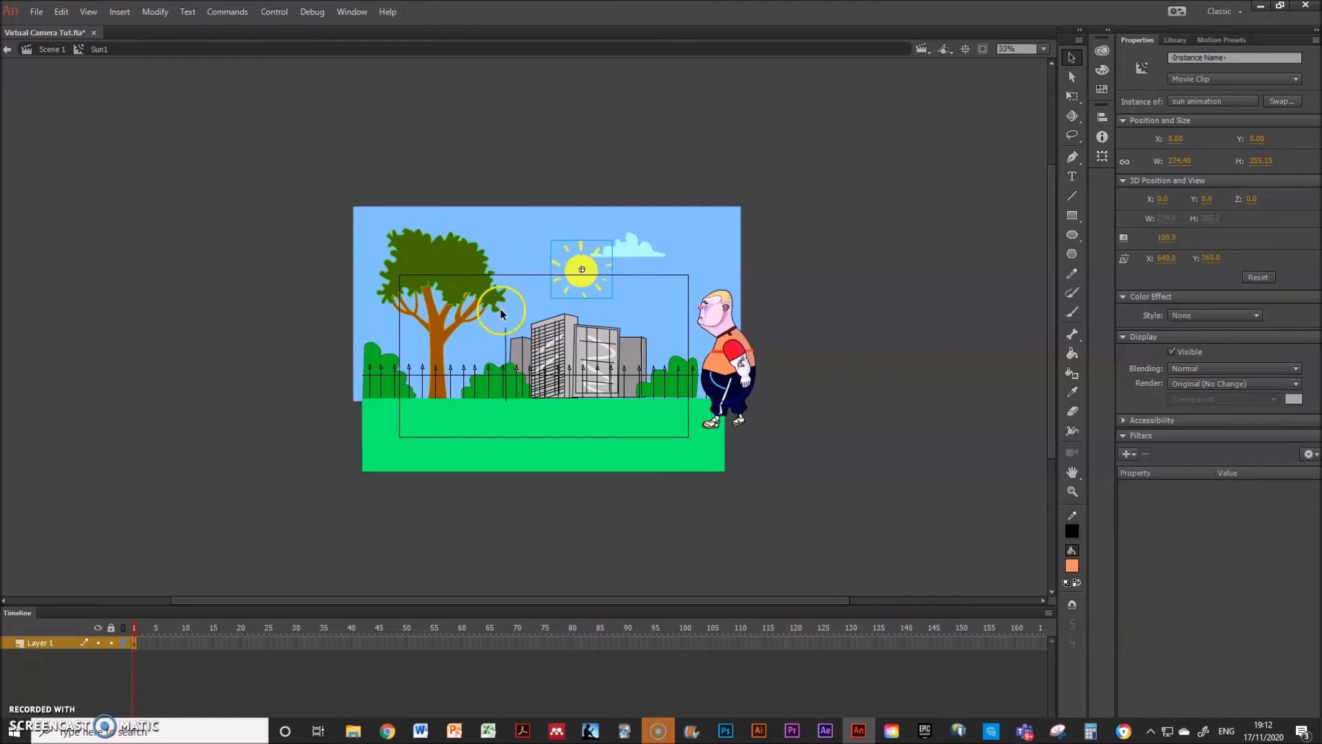
Insert keyframes at frames 6 and 10 on Layer 1 of the Sun1 clip
click(160, 644)
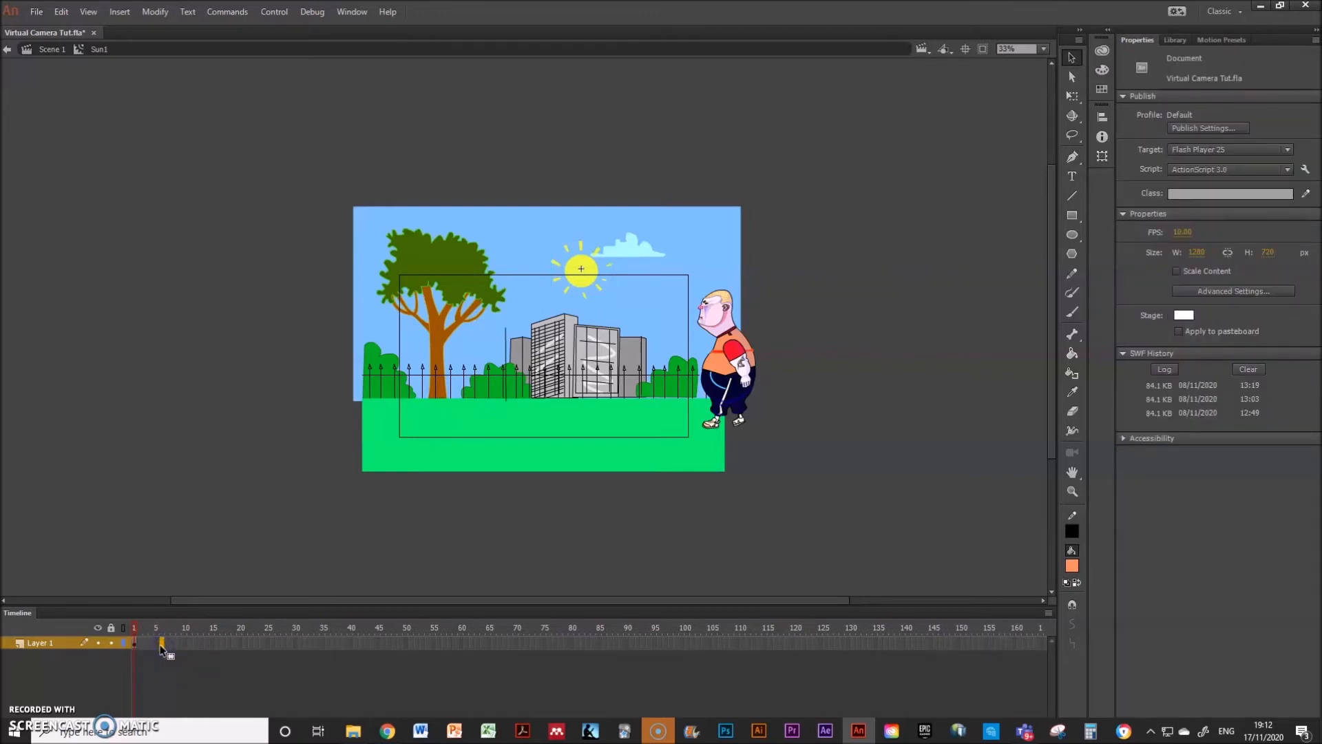
key(F6)
click(186, 644)
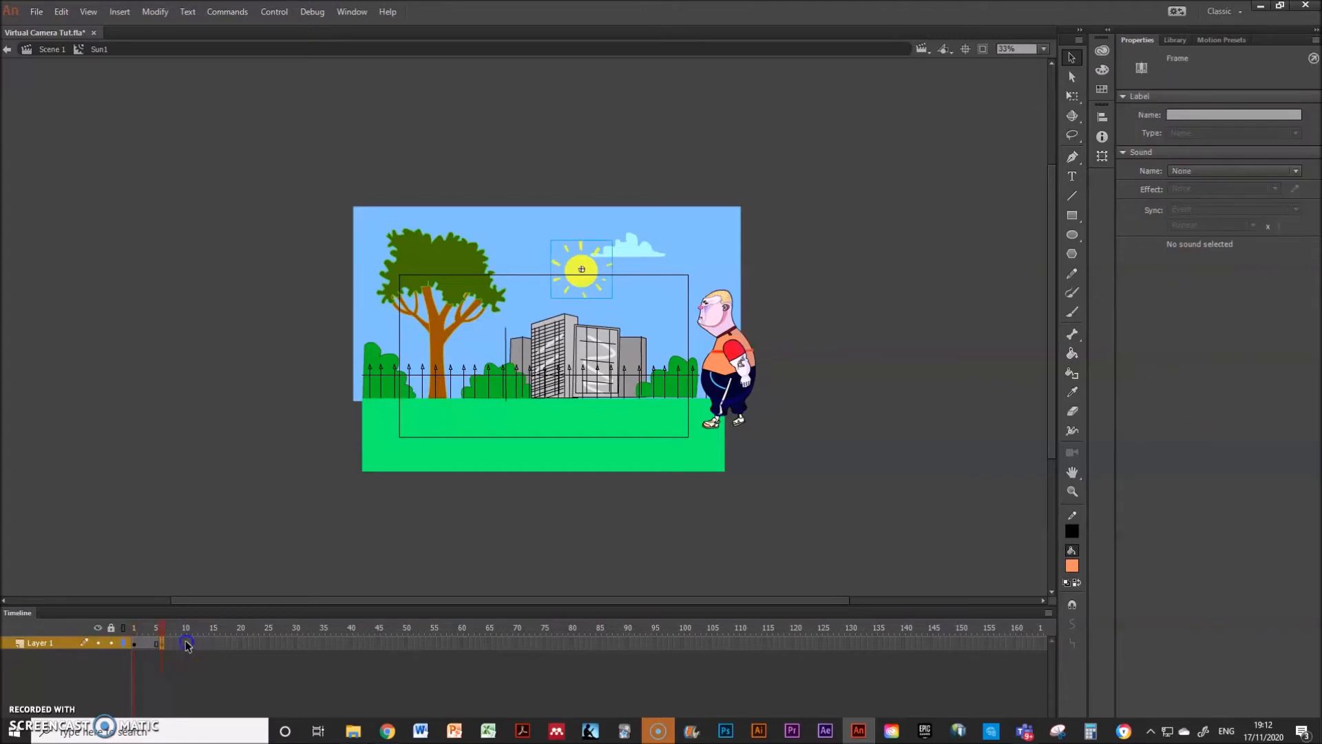
key(F6)
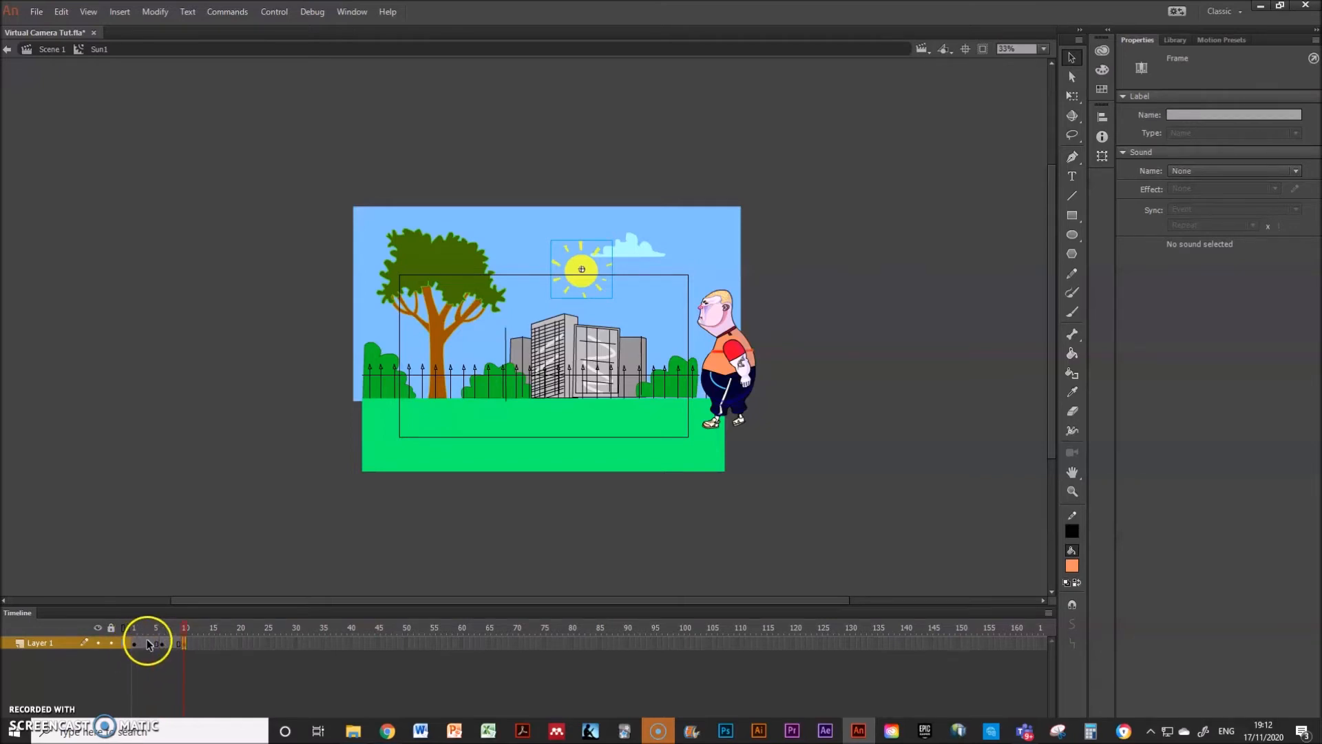
mouse_move(185, 630)
mouse_down()
mouse_move(144, 629)
mouse_move(163, 626)
mouse_up()
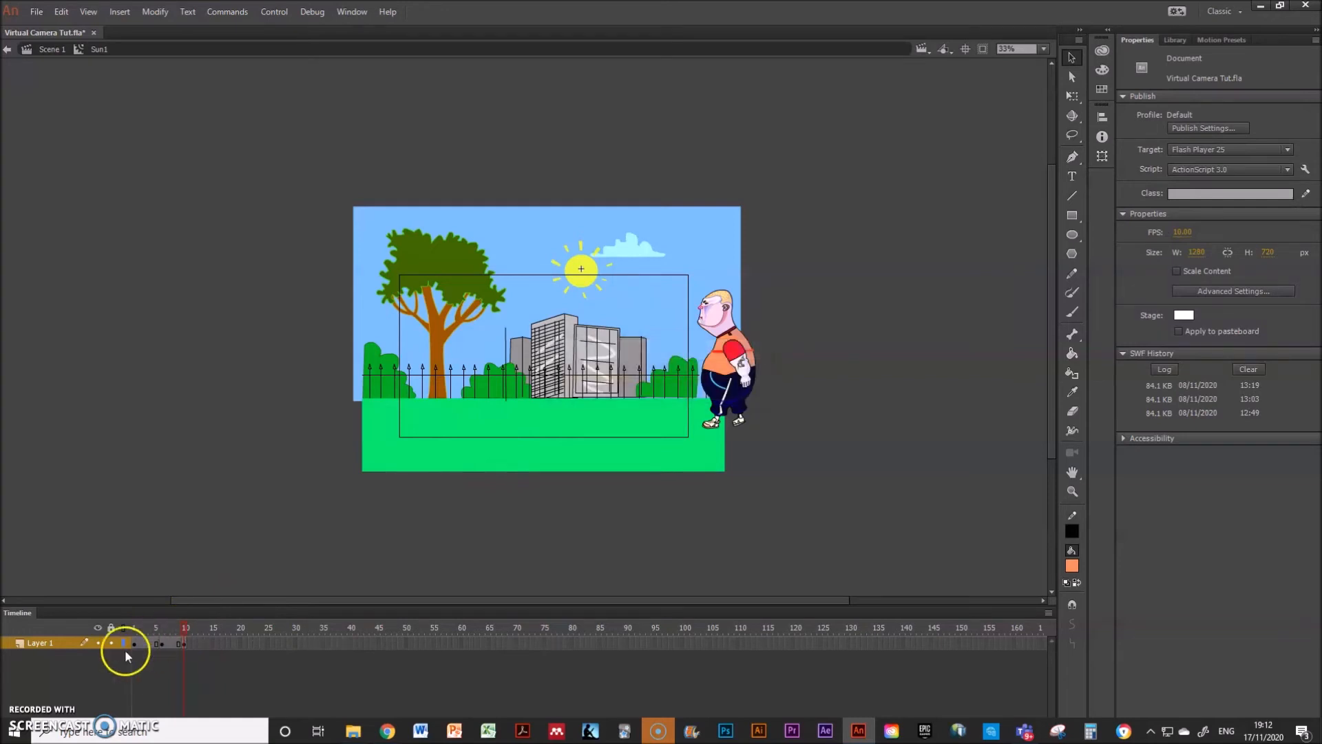
Create classic tweens between frames 1 and 6 and between frames 6 and 10 on Layer 1
click(145, 645)
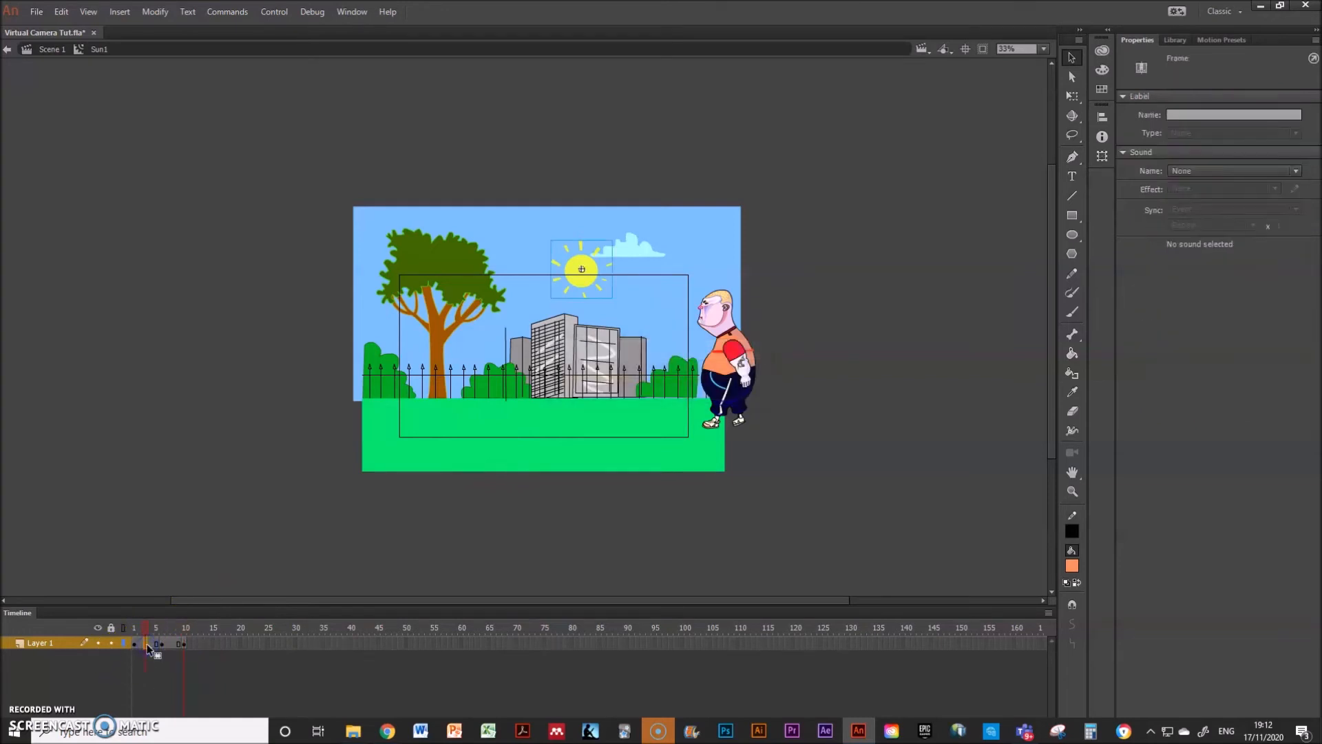
right_click(146, 646)
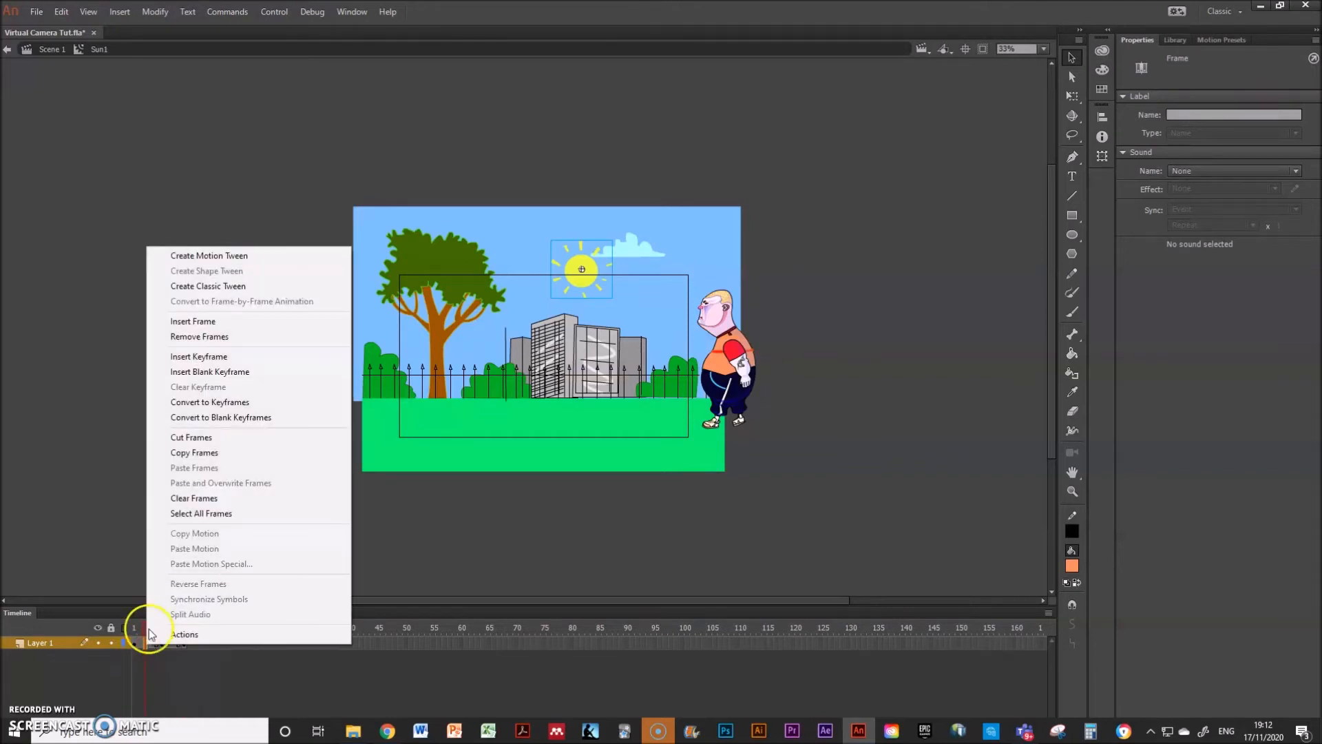
click(208, 286)
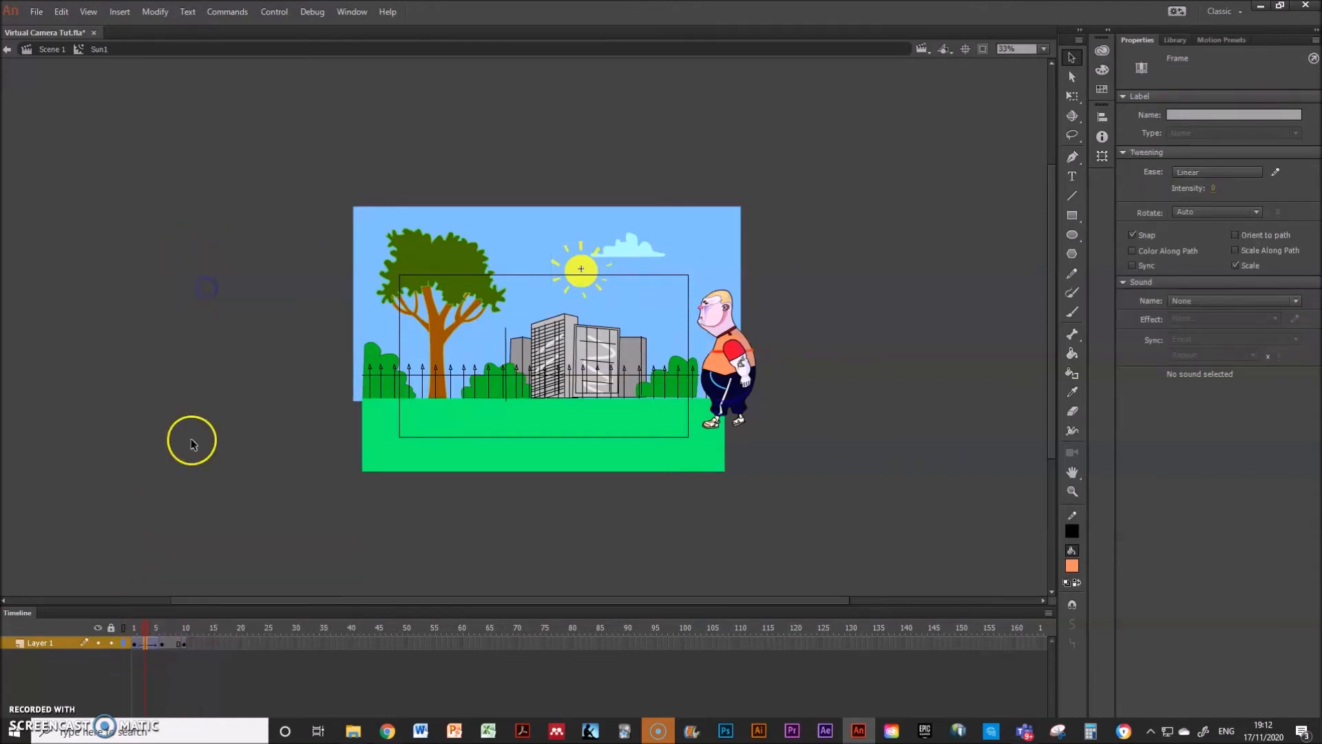
right_click(173, 646)
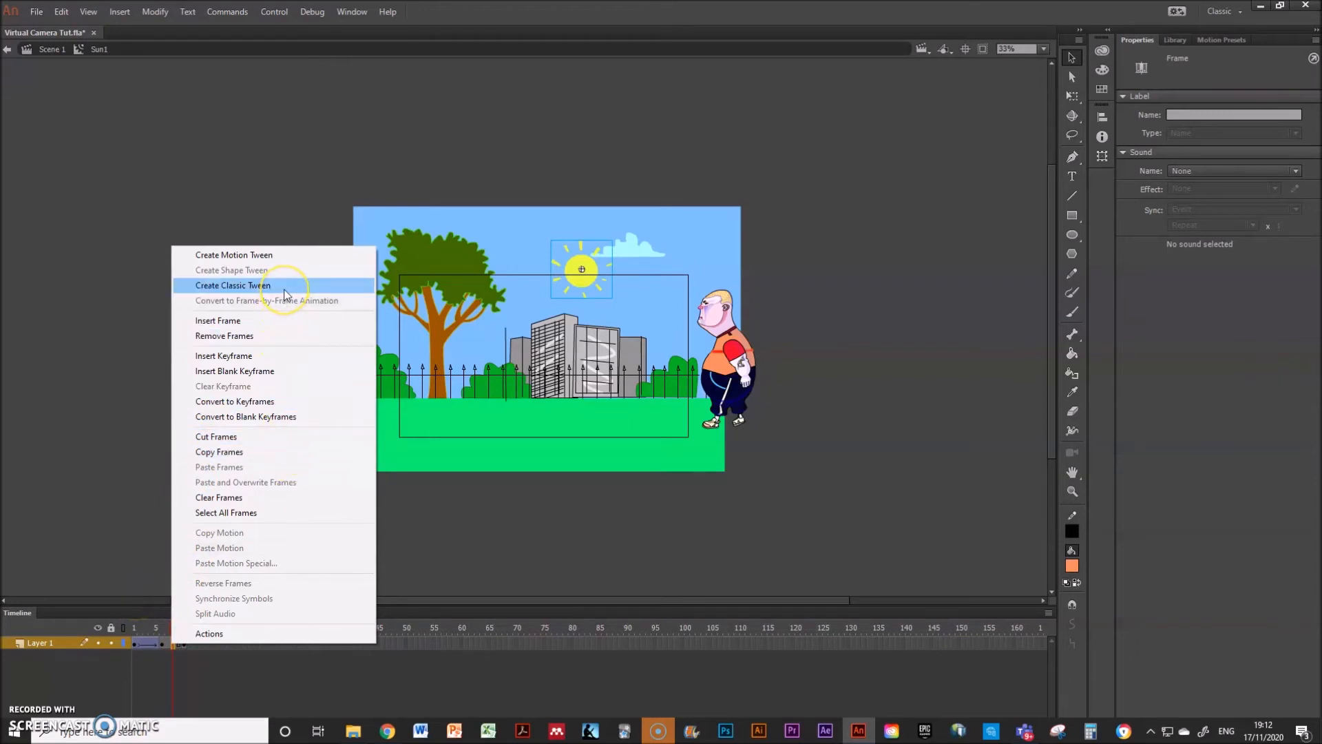
click(259, 285)
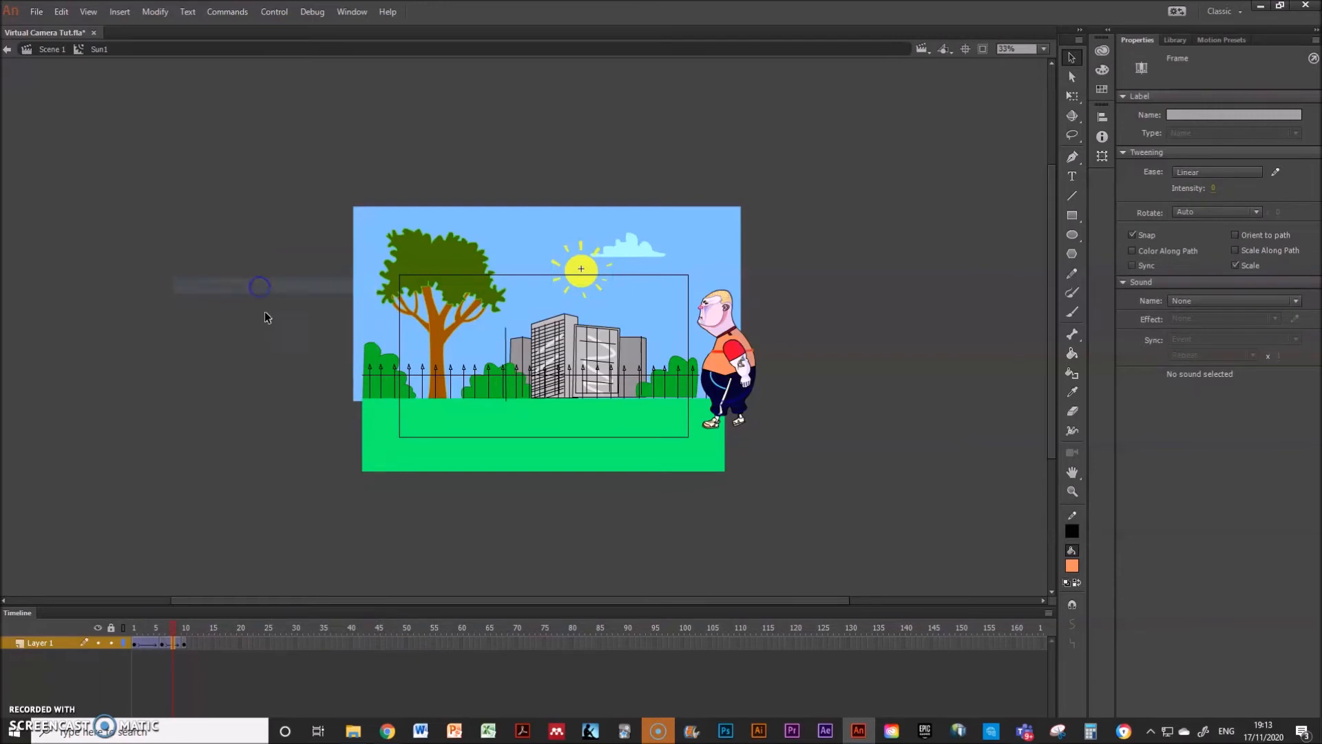
drag(173, 626, 137, 623)
click(173, 643)
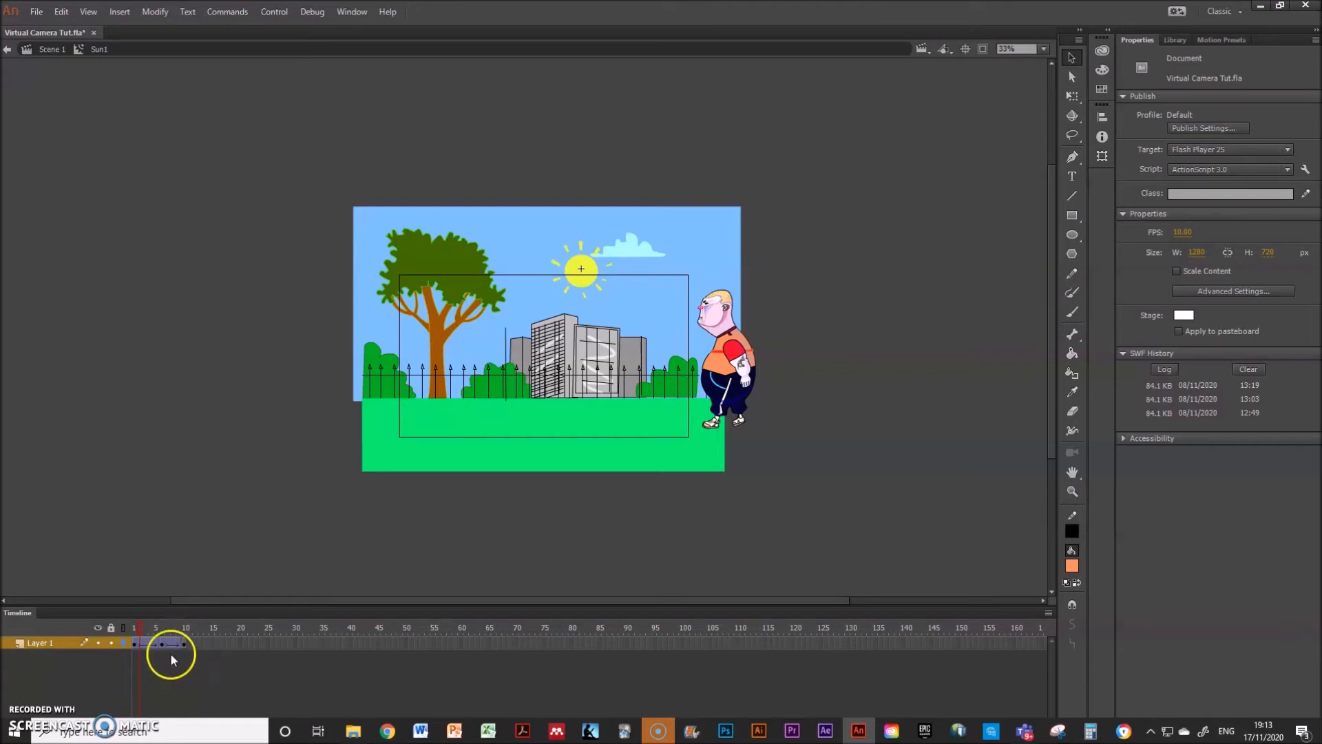
Give the sun at the frame 6 keyframe an Alpha colour effect of 56% and preview the fade through frame 10
click(163, 643)
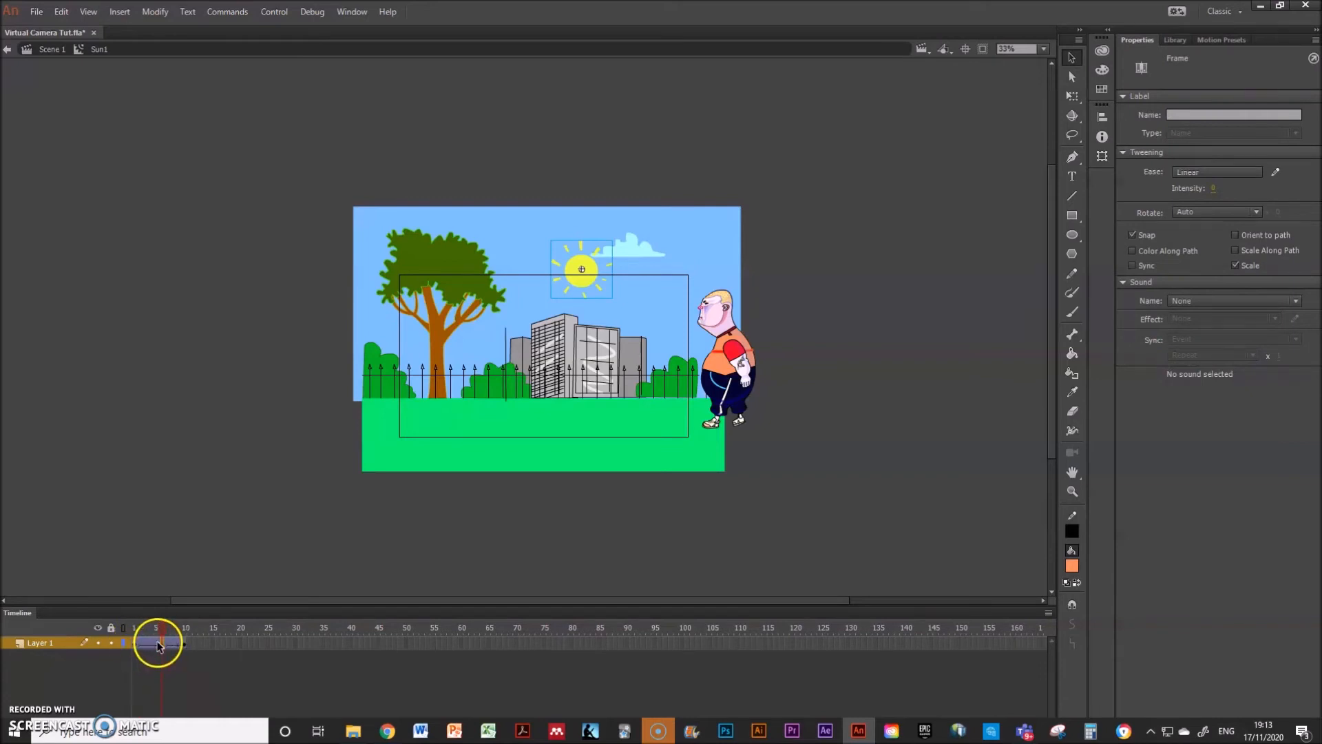
click(590, 266)
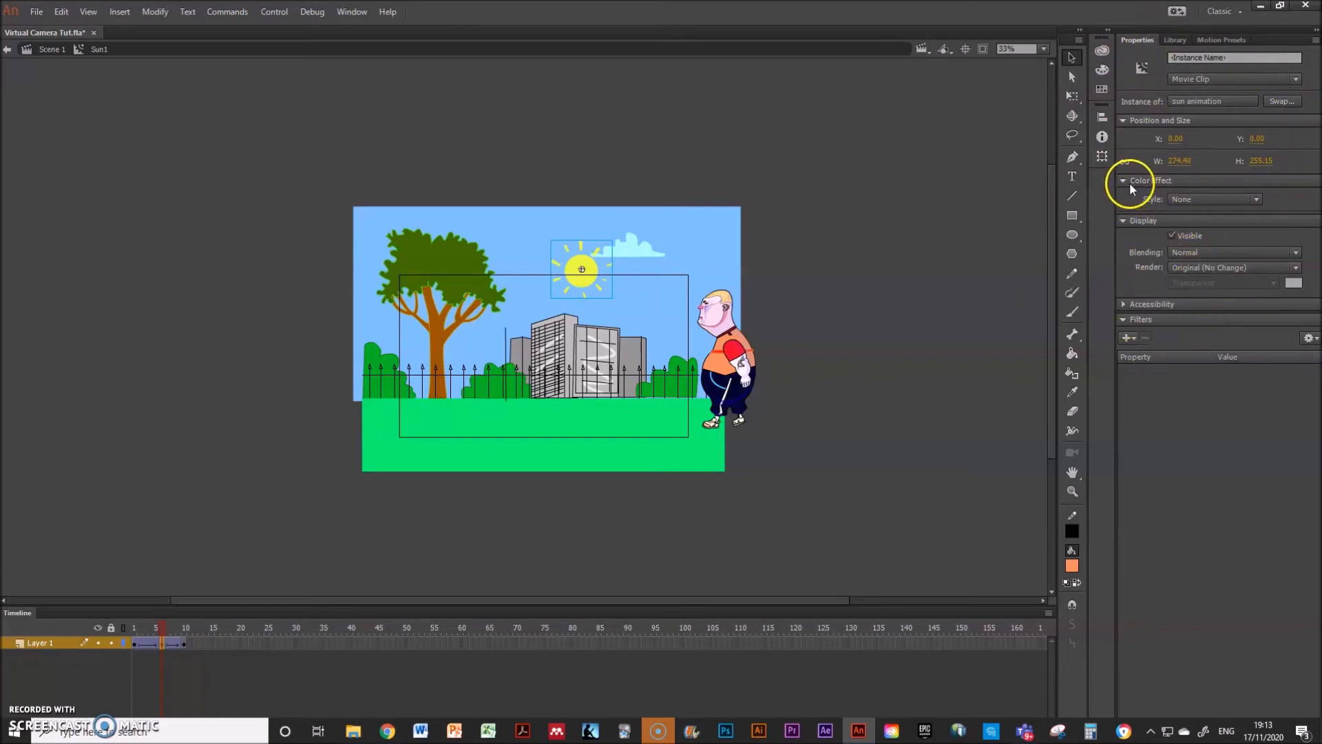
click(1214, 200)
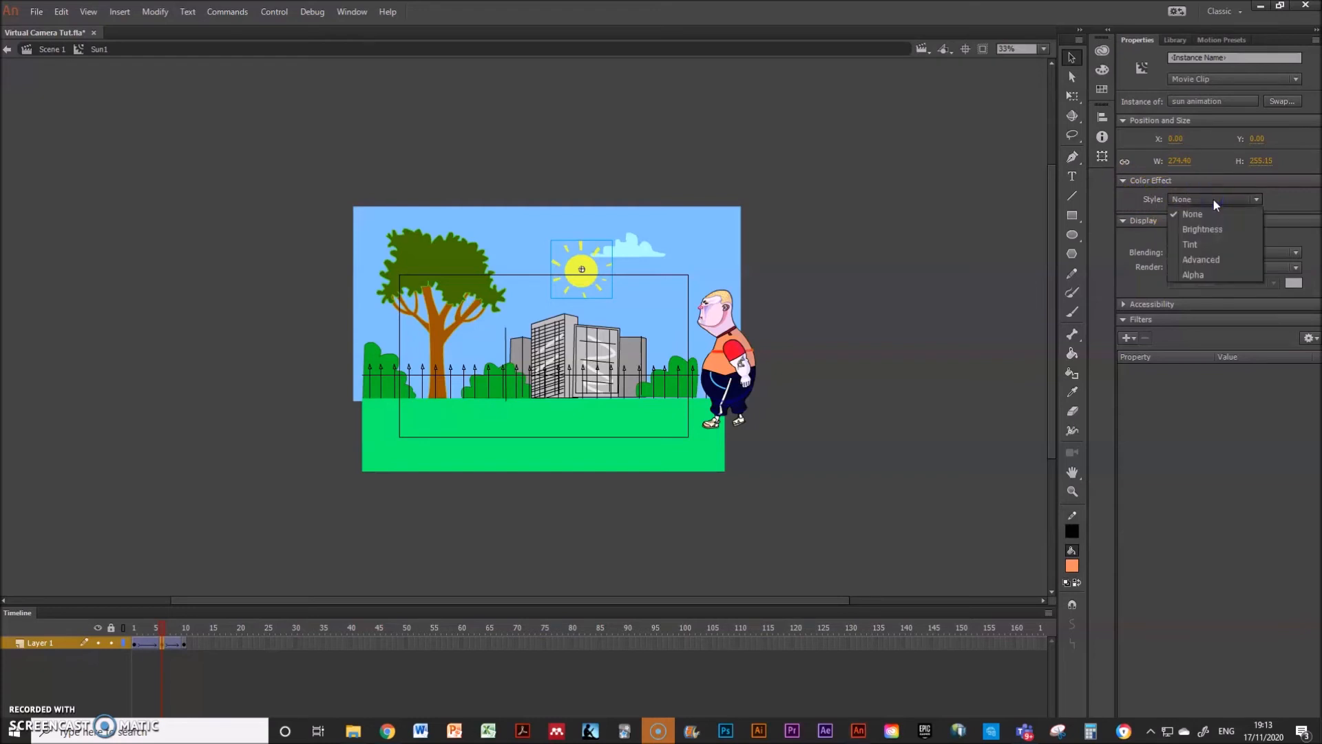
click(1196, 273)
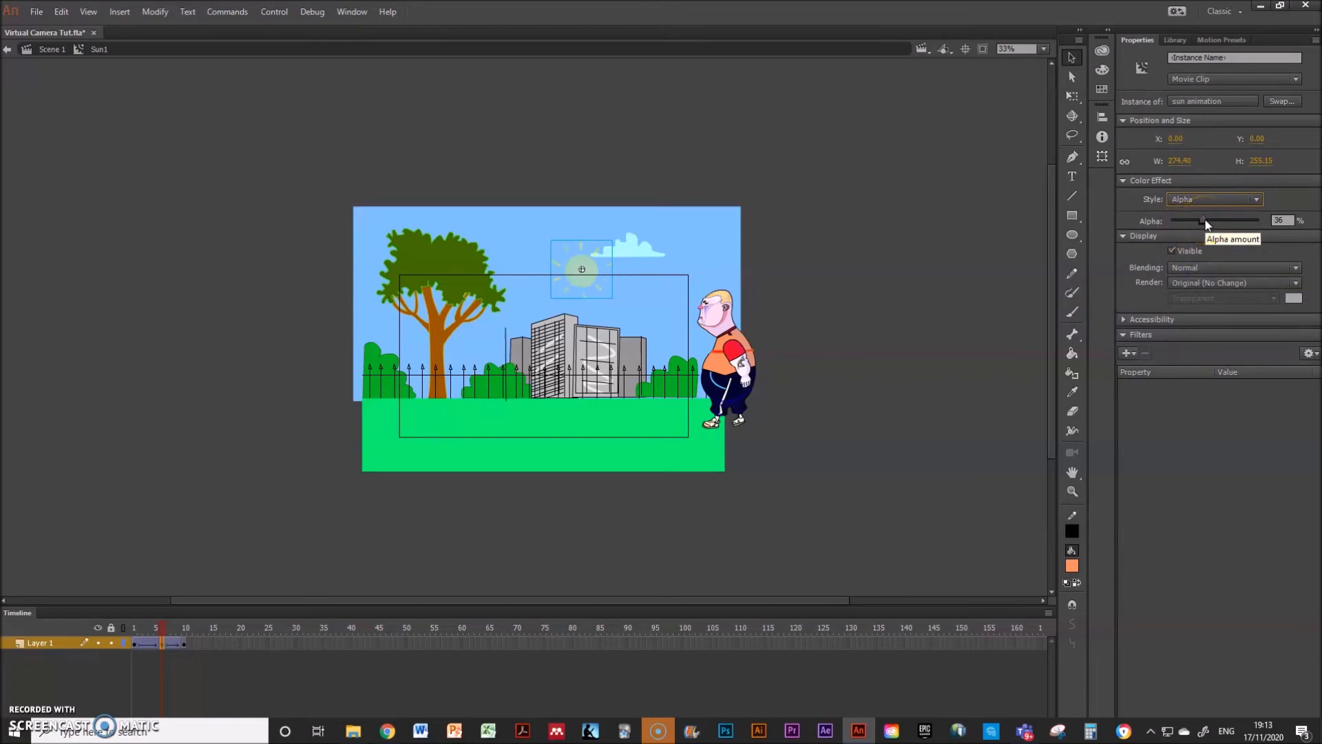
drag(1204, 220, 1284, 222)
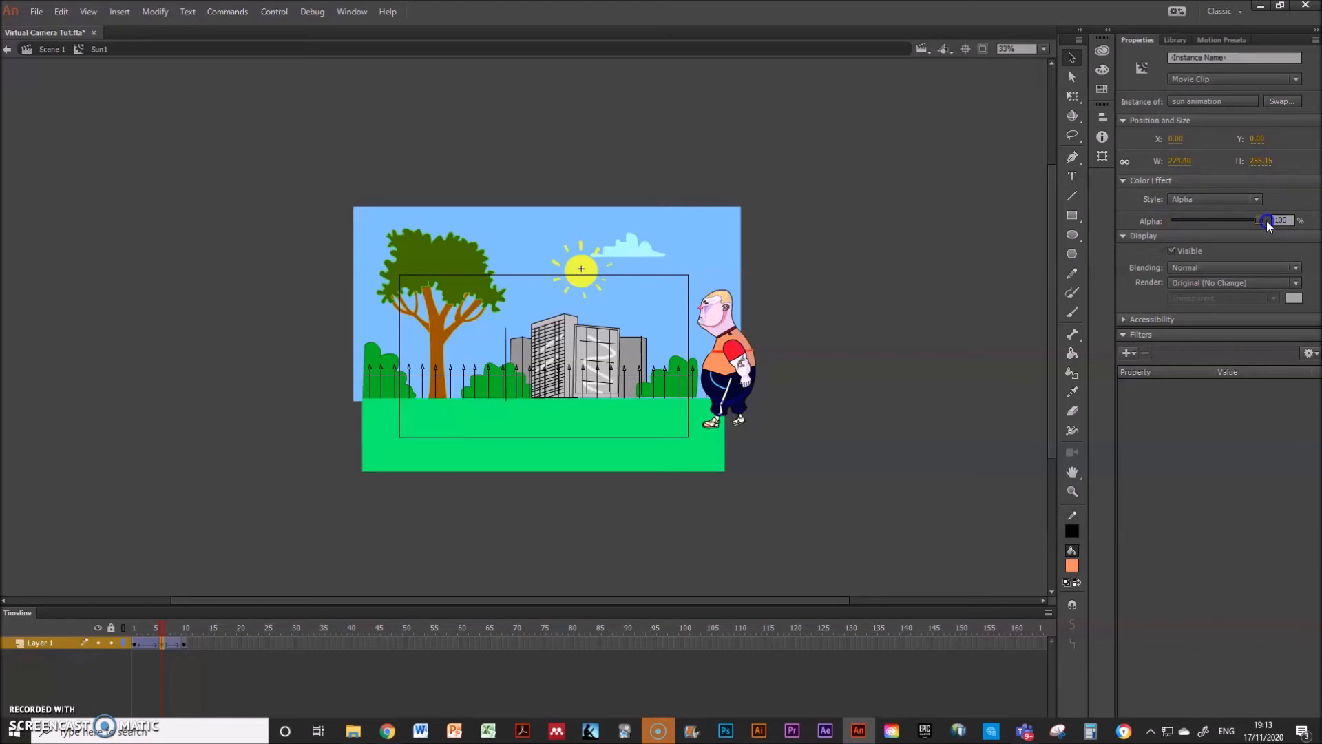
drag(1253, 224, 1234, 225)
drag(1223, 220, 1221, 217)
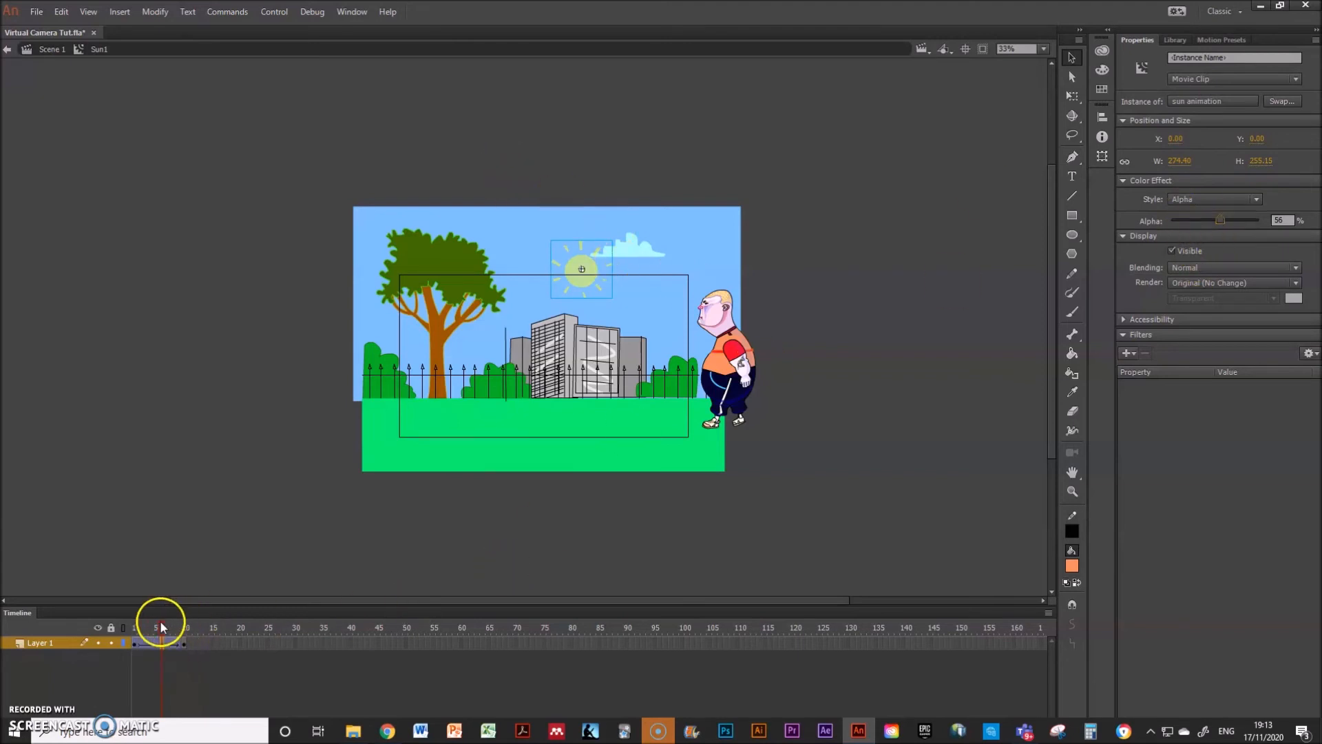
click(142, 629)
mouse_move(136, 629)
mouse_down()
mouse_move(165, 632)
mouse_move(148, 626)
mouse_up()
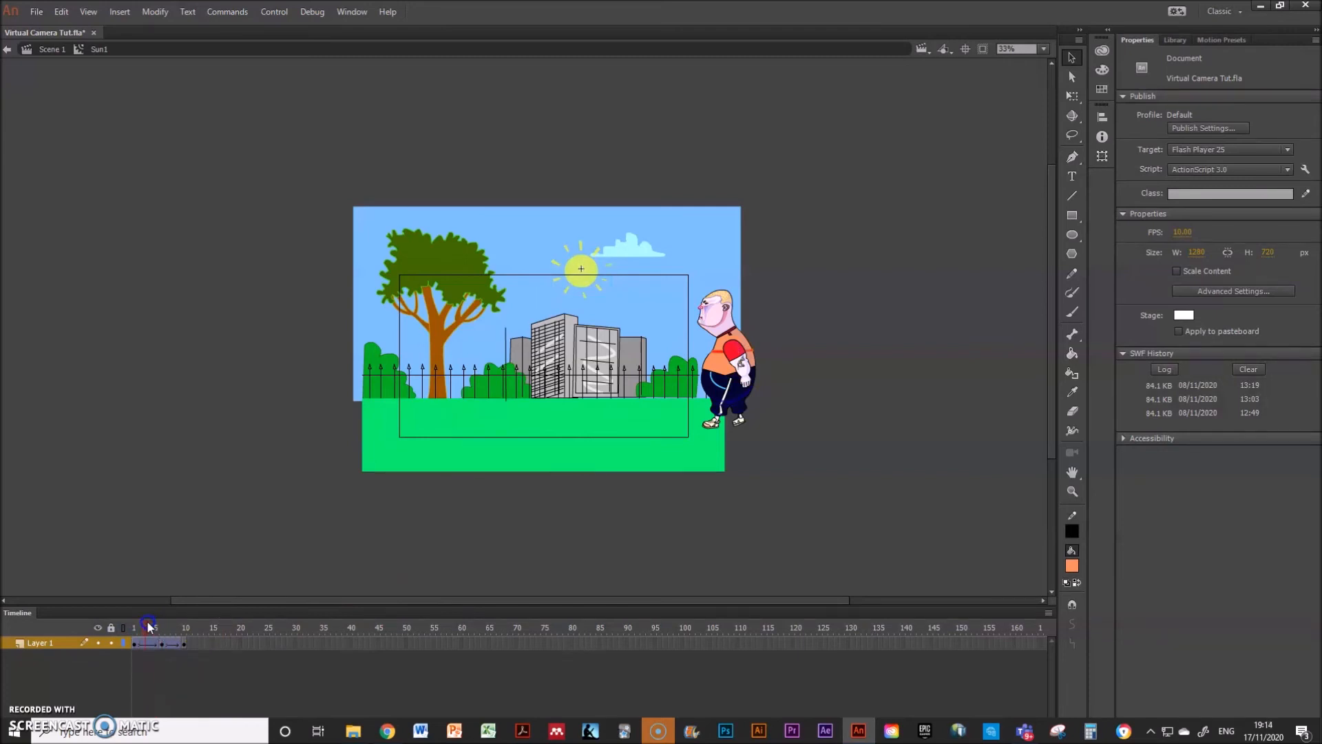
drag(148, 626, 163, 625)
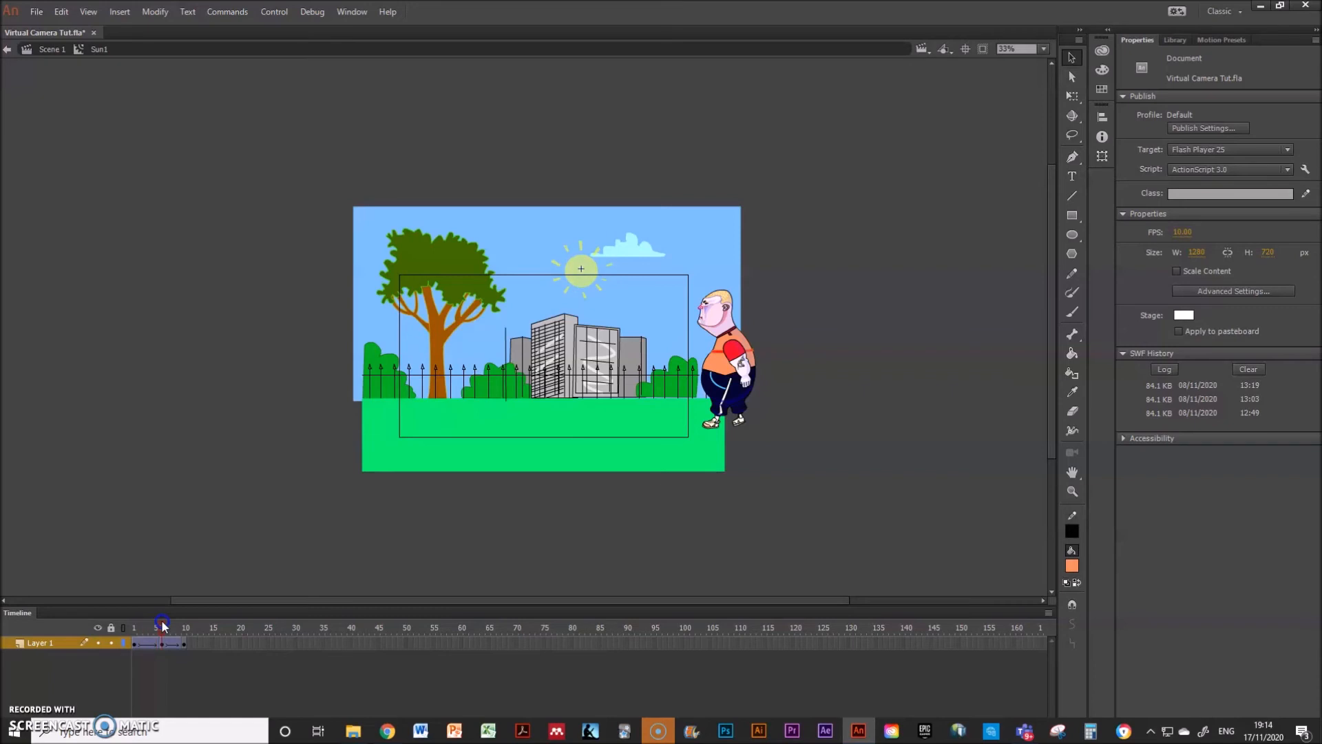
drag(163, 625, 184, 627)
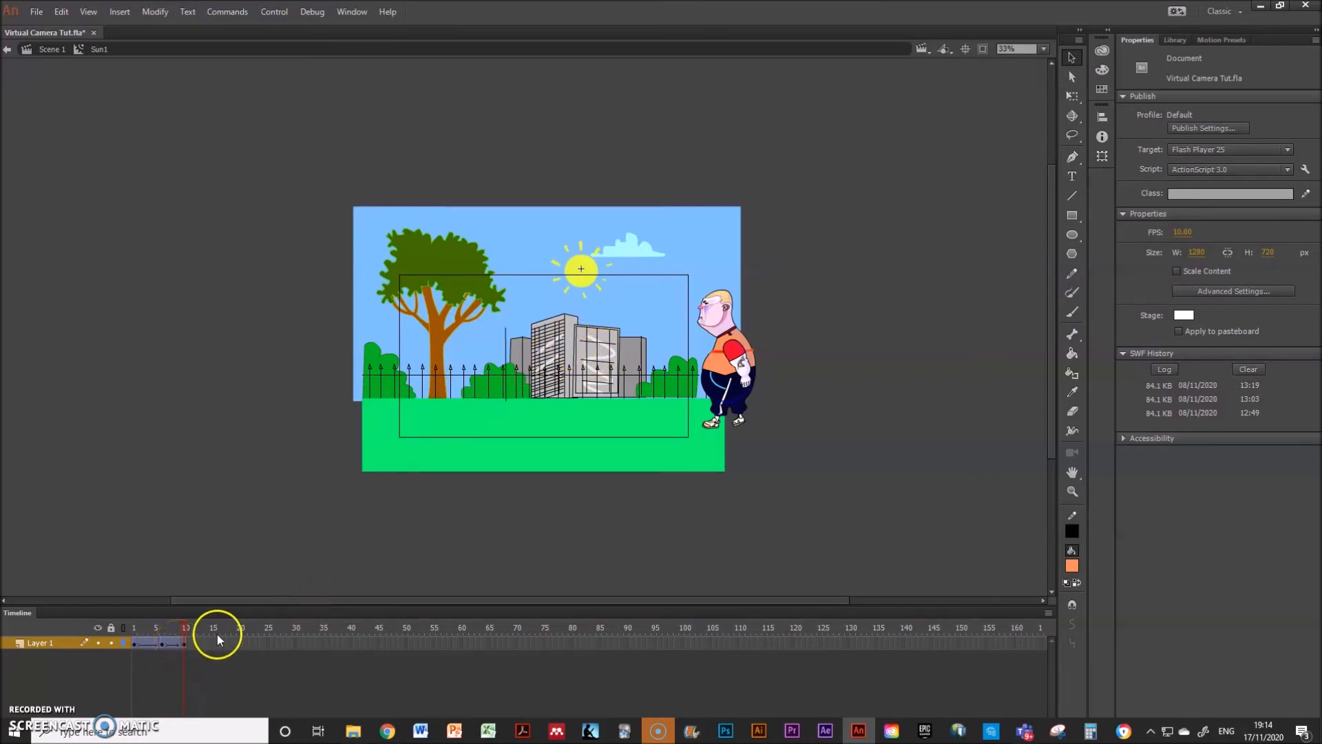
Inspect the sun's fade at the frame 10 and frame 1 keyframes of the Sun1 clip
click(186, 643)
mouse_move(185, 629)
mouse_down()
mouse_move(165, 630)
mouse_move(193, 629)
mouse_up()
click(185, 644)
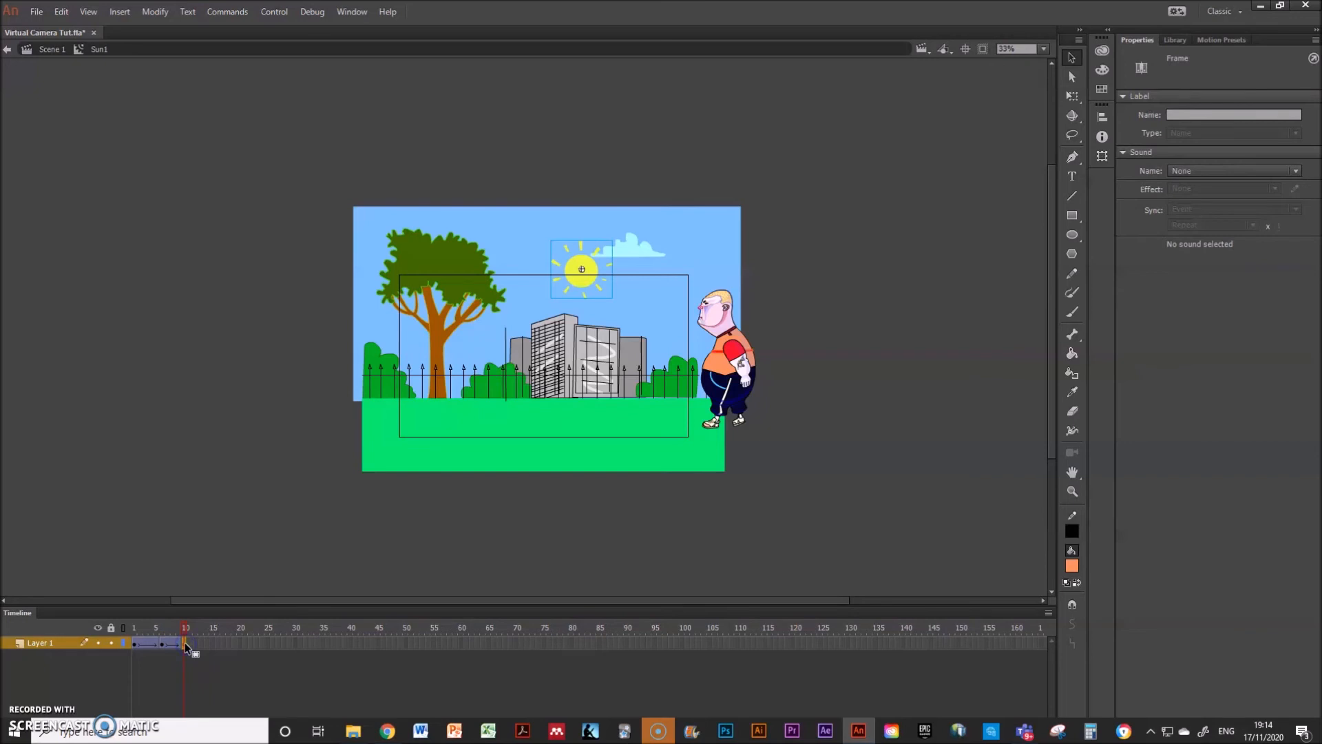
mouse_move(186, 630)
mouse_down()
mouse_move(134, 628)
mouse_move(191, 639)
mouse_up()
click(135, 643)
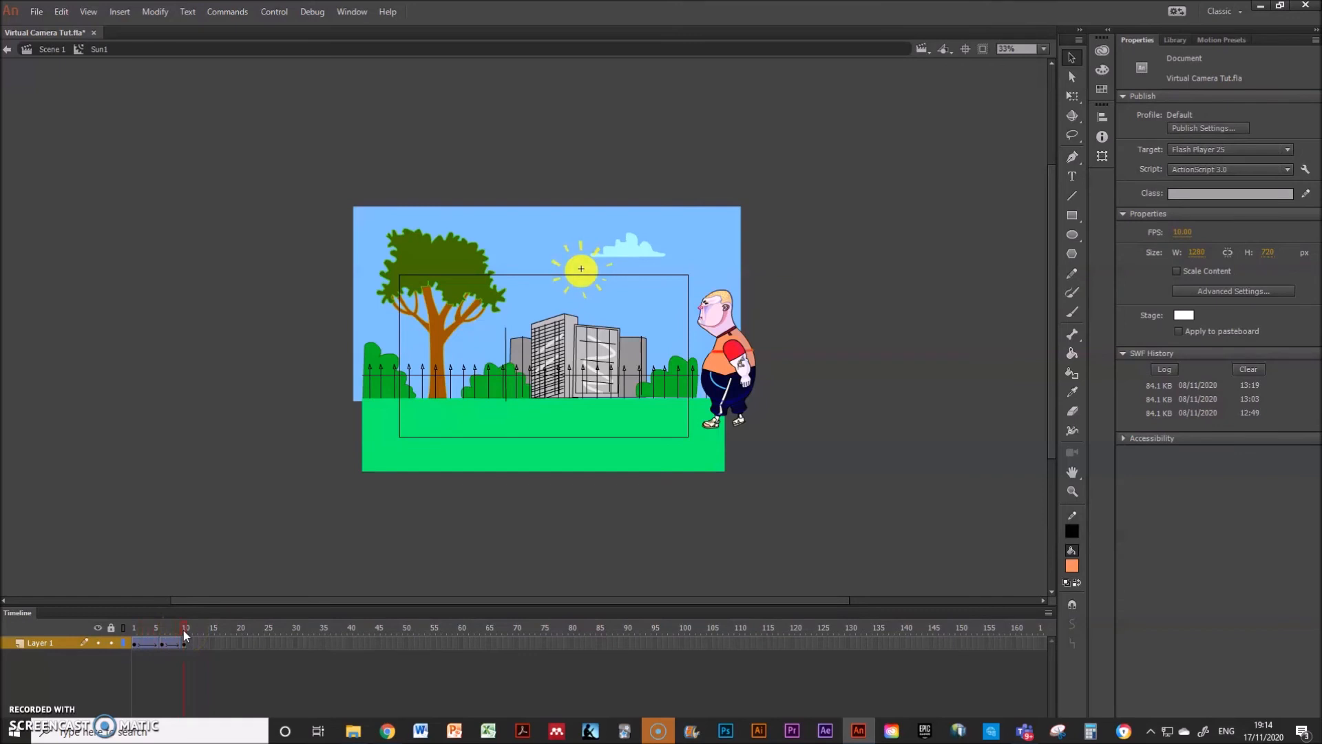
Return from the Sun1 clip to Scene 1 and scrub the main timeline to about frame 113
click(50, 49)
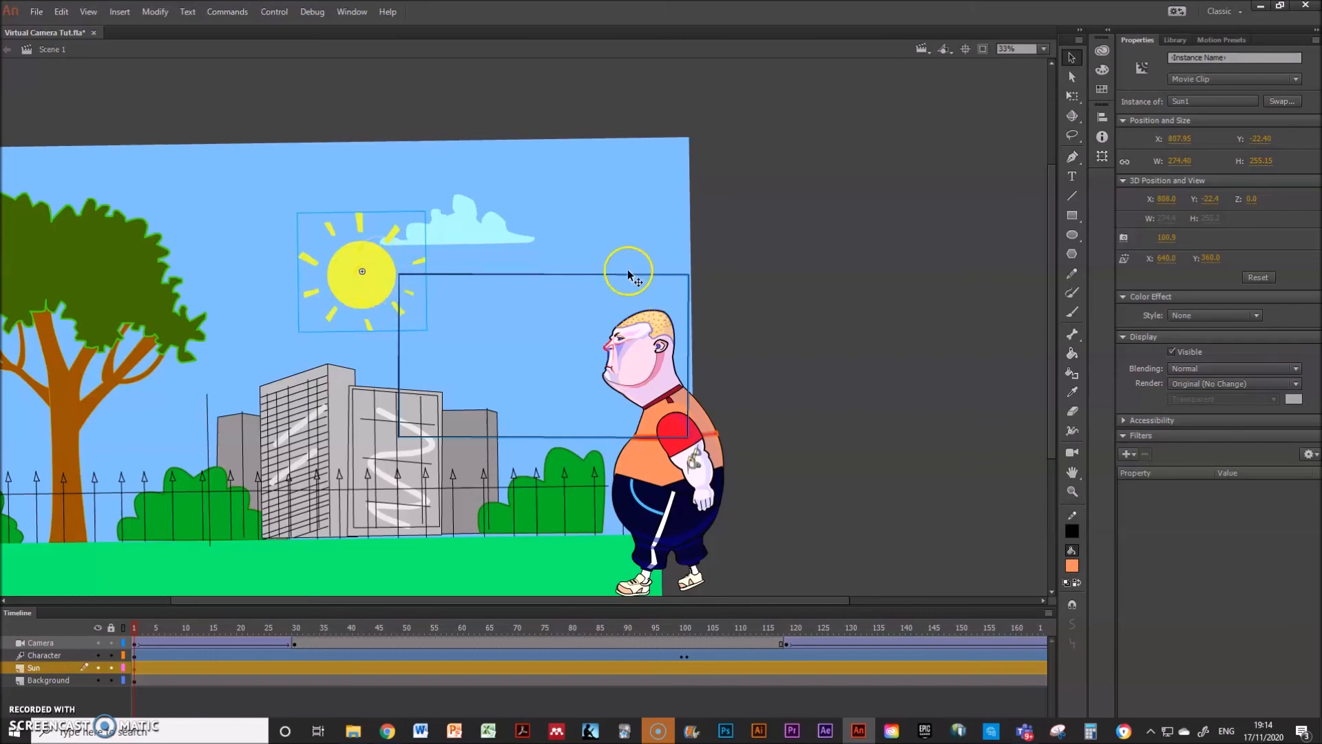
drag(494, 625, 752, 669)
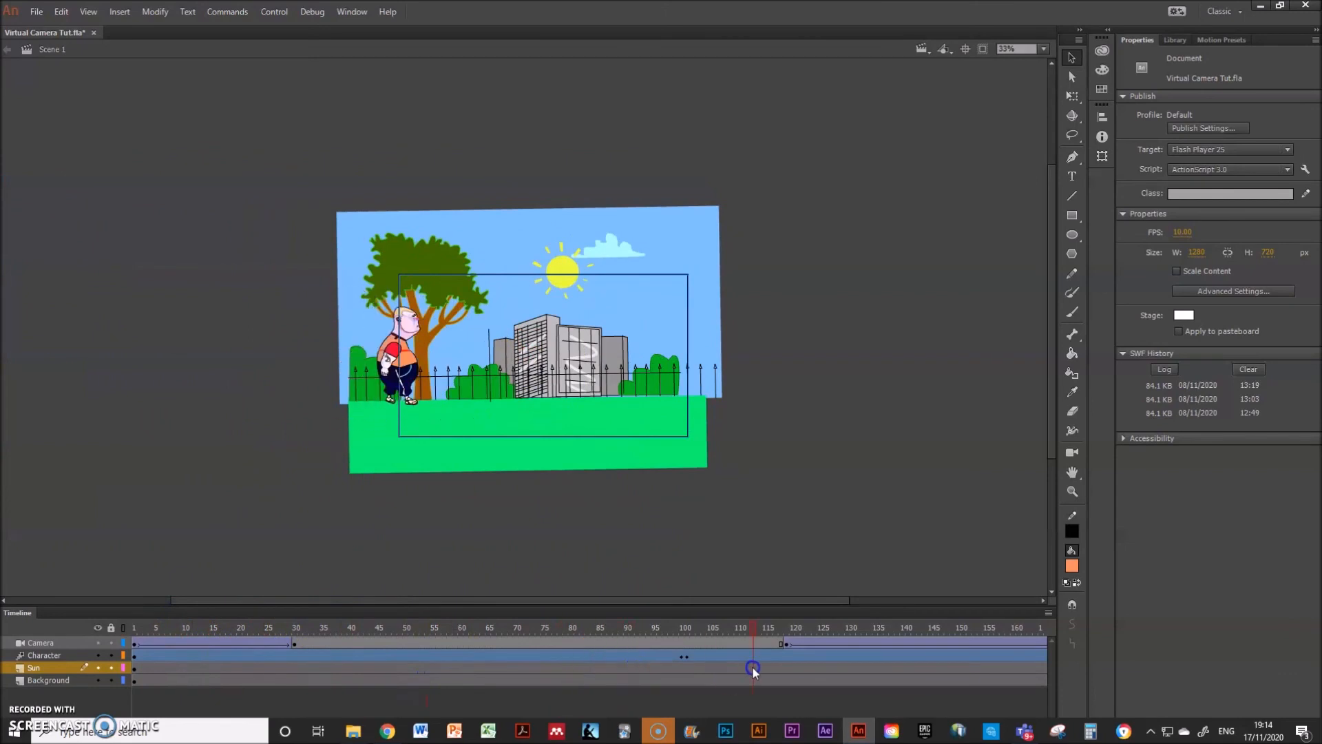
mouse_move(584, 271)
mouse_down()
mouse_move(530, 277)
mouse_move(541, 265)
mouse_move(561, 279)
mouse_up()
Open the Character movie clip to examine its nested timeline, and return to Scene 1
click(396, 362)
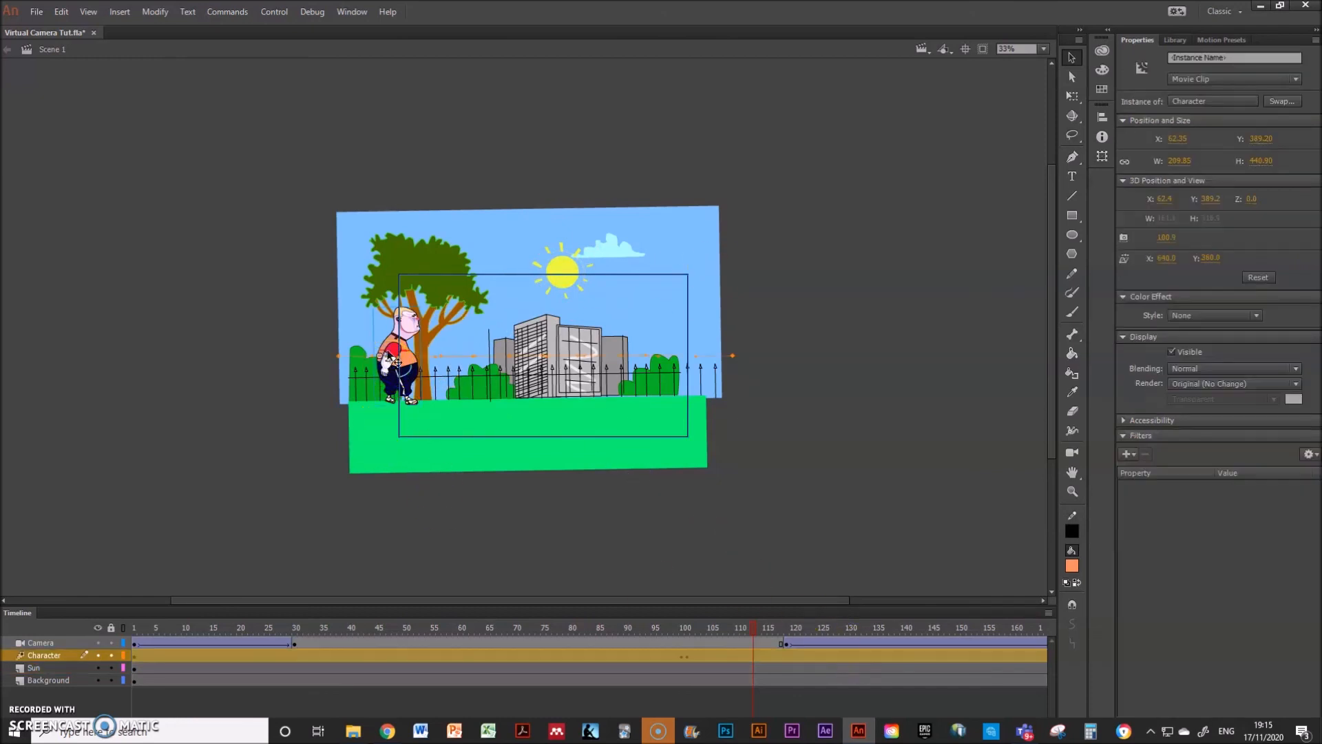
double_click(408, 321)
click(154, 615)
click(51, 50)
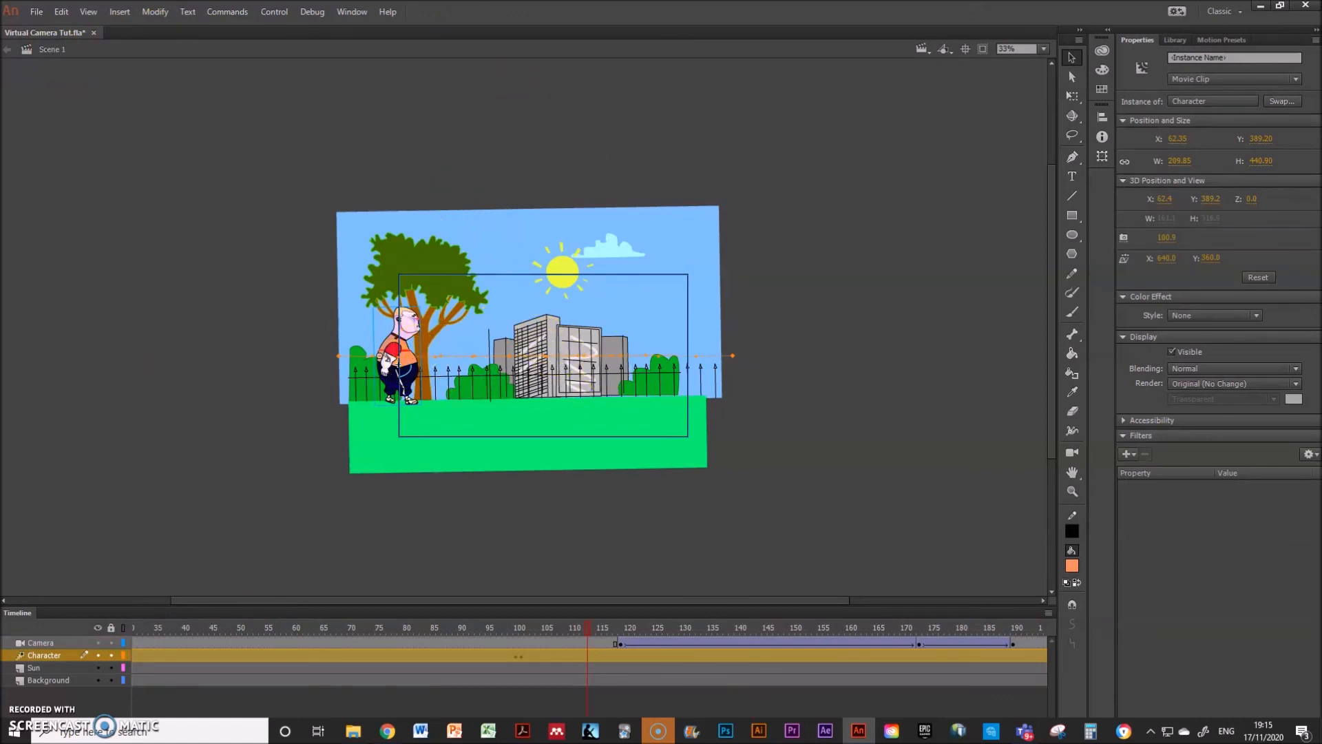
Run Test Scene on Scene 1 to preview the nested sun animation with the character and camera
click(275, 13)
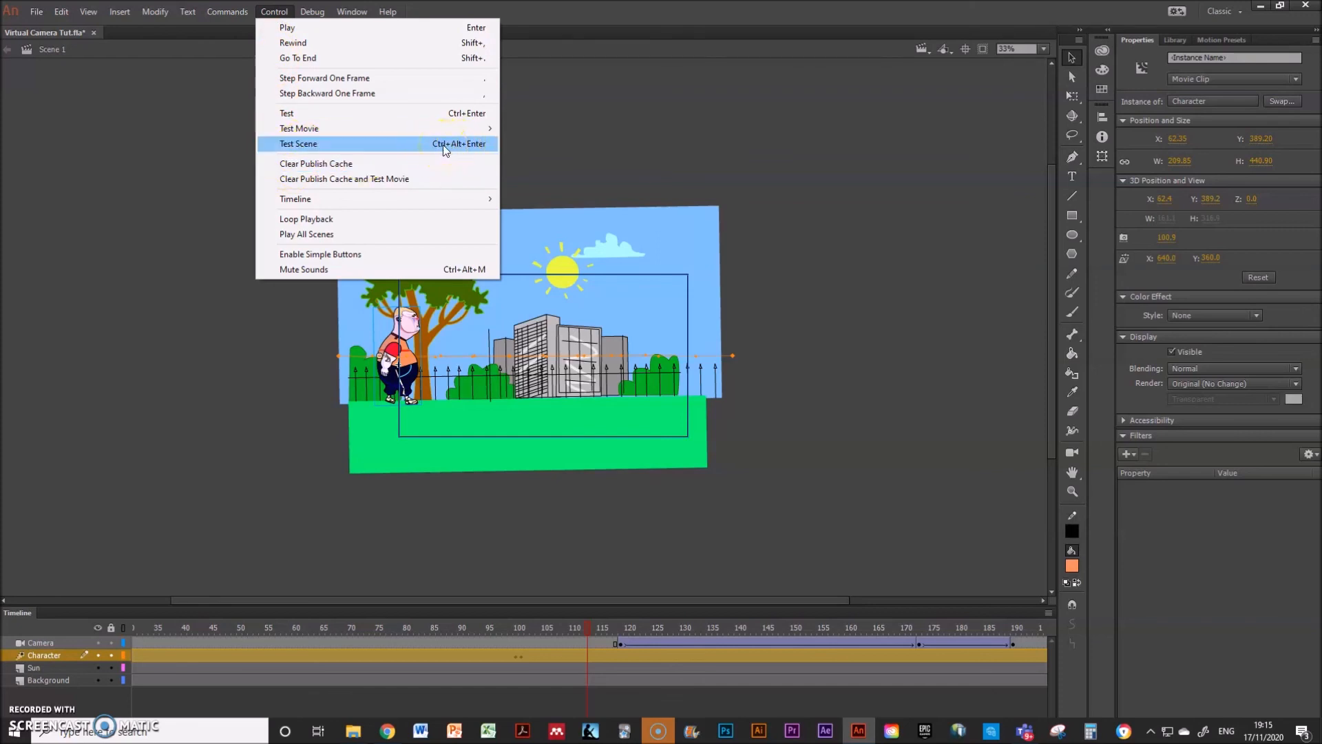
click(314, 145)
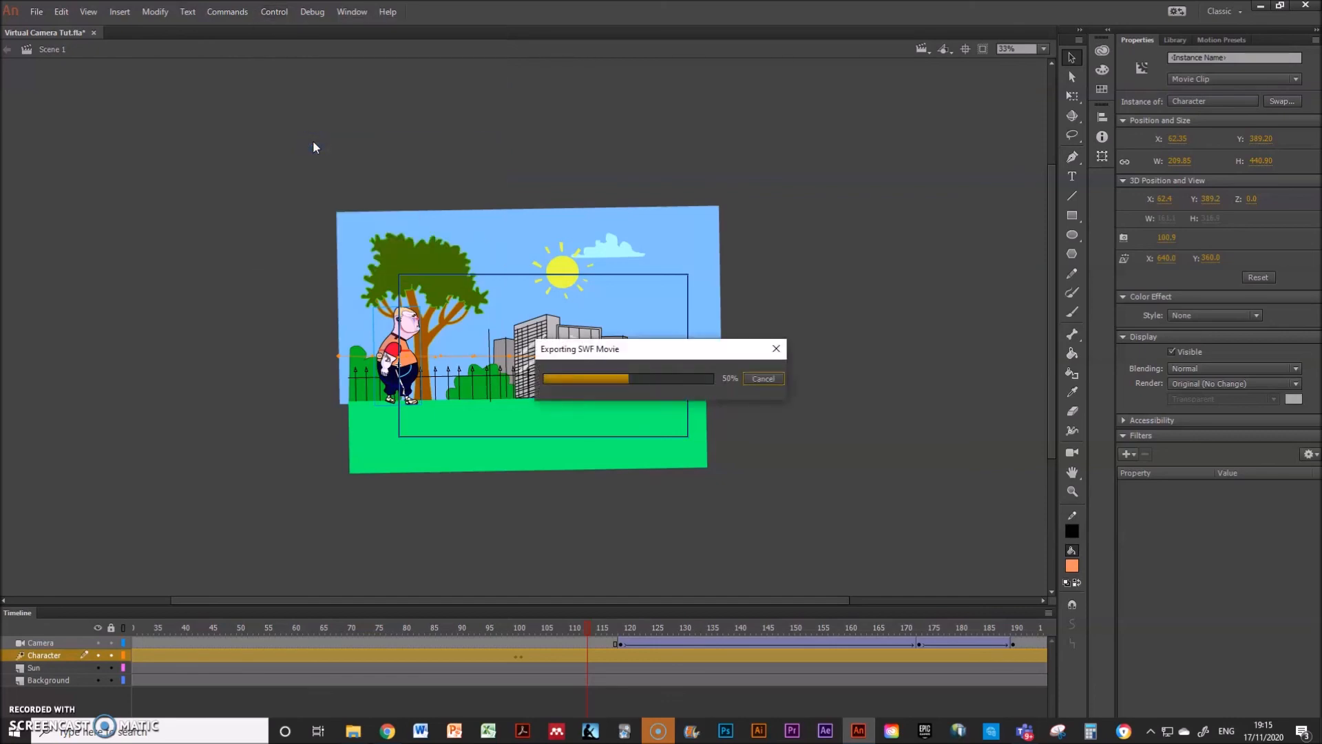